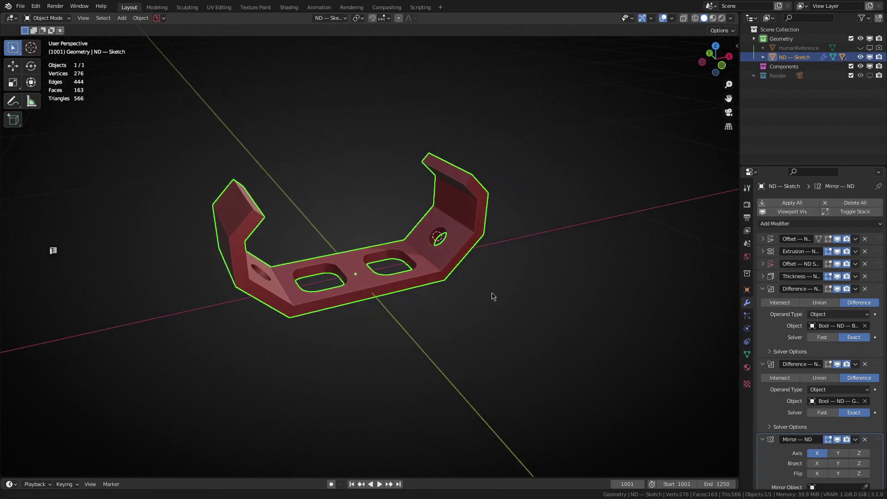
{"action": "right_click", "coordinate": [376, 254]}
{"action": "left_click", "coordinate": [385, 276]}
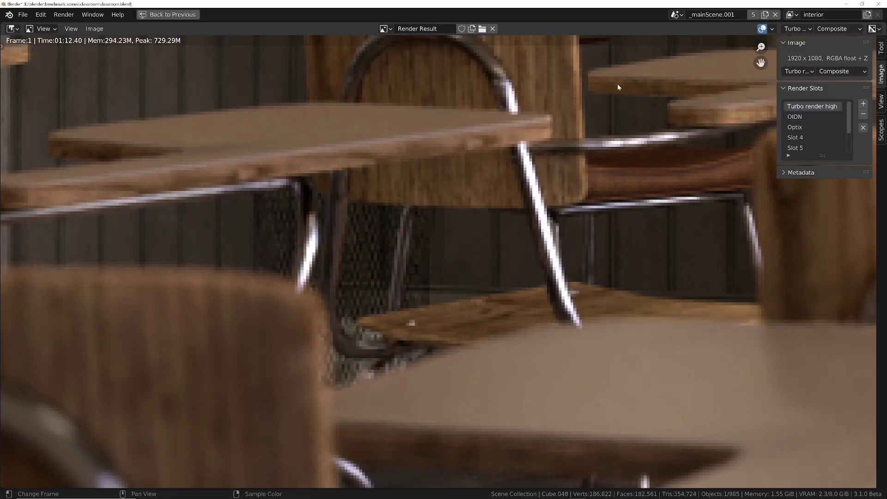
Switch the zoomed classroom render result to the OIDN render slot for comparison.
{"action": "scroll", "coordinate": [619, 87], "scroll_direction": "down", "scroll_amount": 3}
{"action": "left_click", "coordinate": [795, 116]}
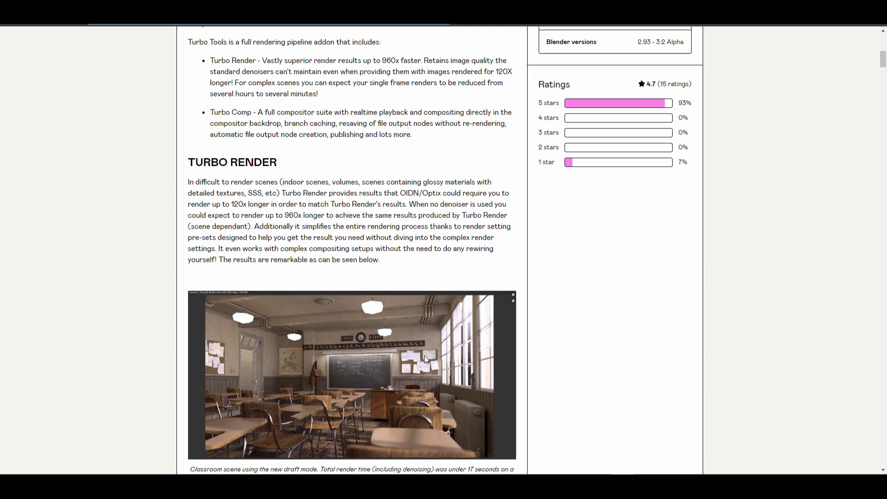
Examine the Turbo Tools V2 product page, including its description, denoiser comparison images and Turbo Render options.
{"action": "scroll", "coordinate": [424, 356], "scroll_direction": "down", "scroll_amount": 3}
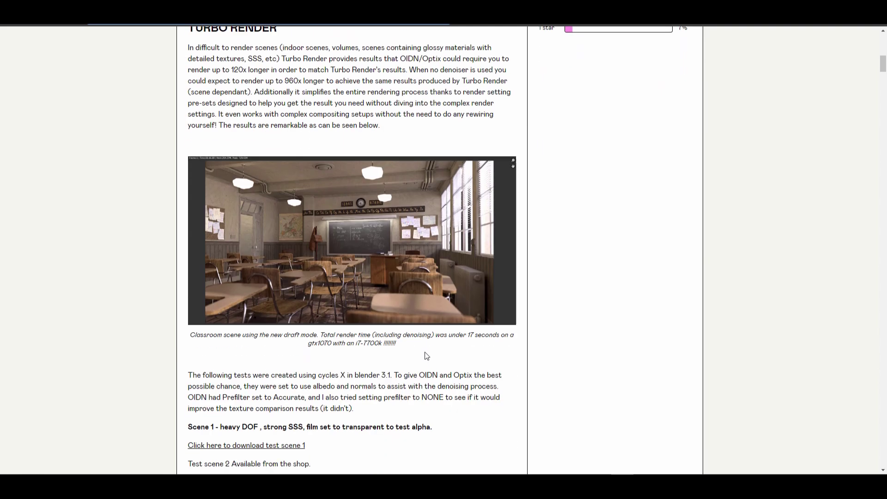
{"action": "scroll", "coordinate": [425, 355], "scroll_direction": "down", "scroll_amount": 5}
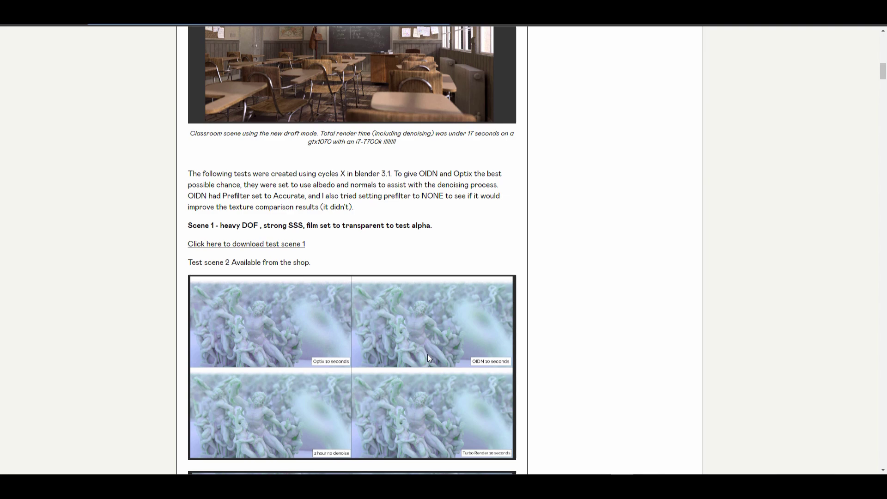
{"action": "scroll", "coordinate": [428, 359], "scroll_direction": "up", "scroll_amount": 3}
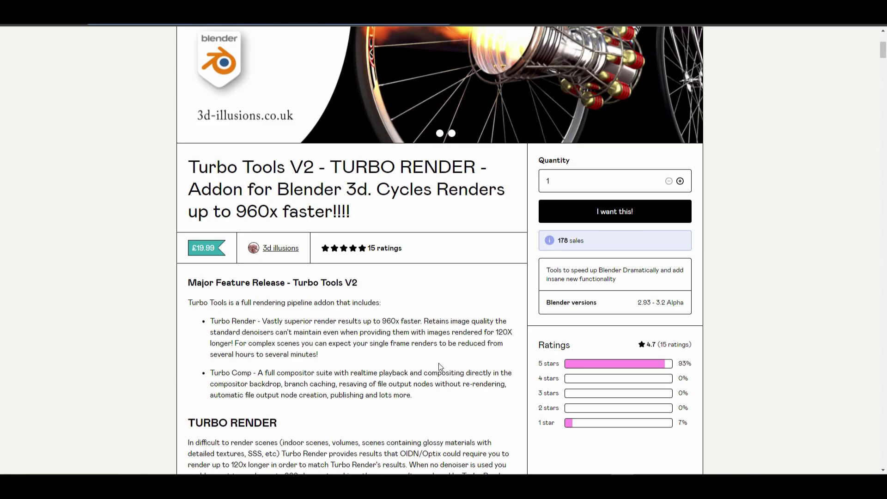
{"action": "scroll", "coordinate": [495, 361], "scroll_direction": "up", "scroll_amount": 3}
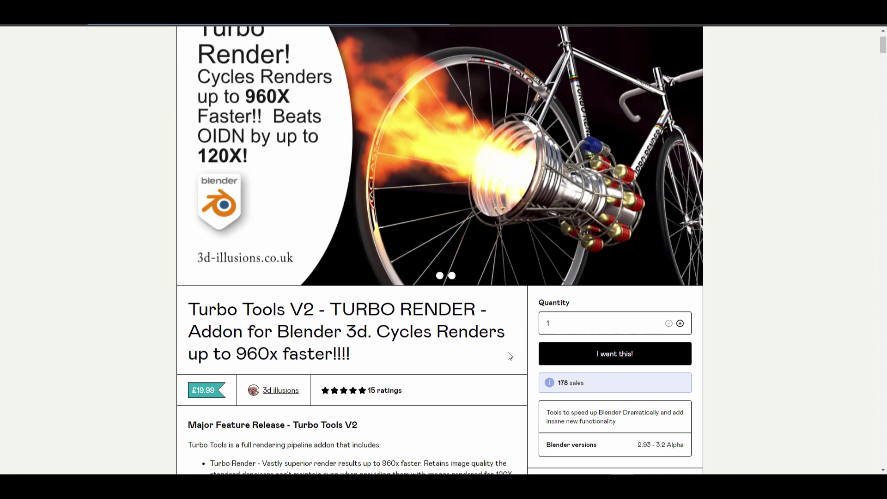
{"action": "scroll", "coordinate": [510, 356], "scroll_direction": "down", "scroll_amount": 15}
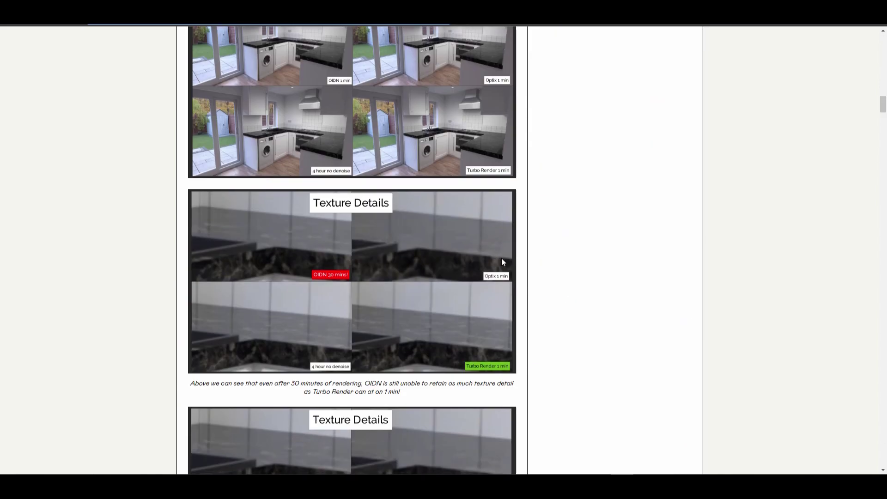
{"action": "scroll", "coordinate": [501, 258], "scroll_direction": "down", "scroll_amount": 10}
{"action": "scroll", "coordinate": [503, 261], "scroll_direction": "down", "scroll_amount": 20}
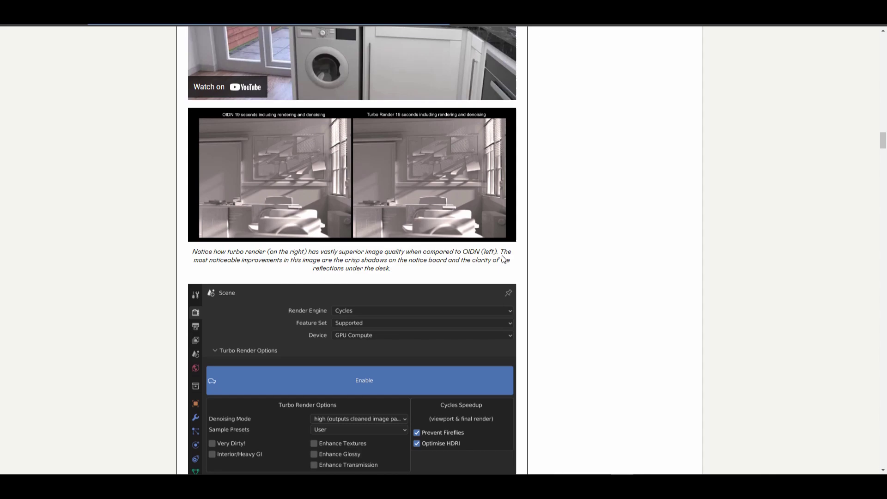
{"action": "scroll", "coordinate": [503, 260], "scroll_direction": "down", "scroll_amount": 15}
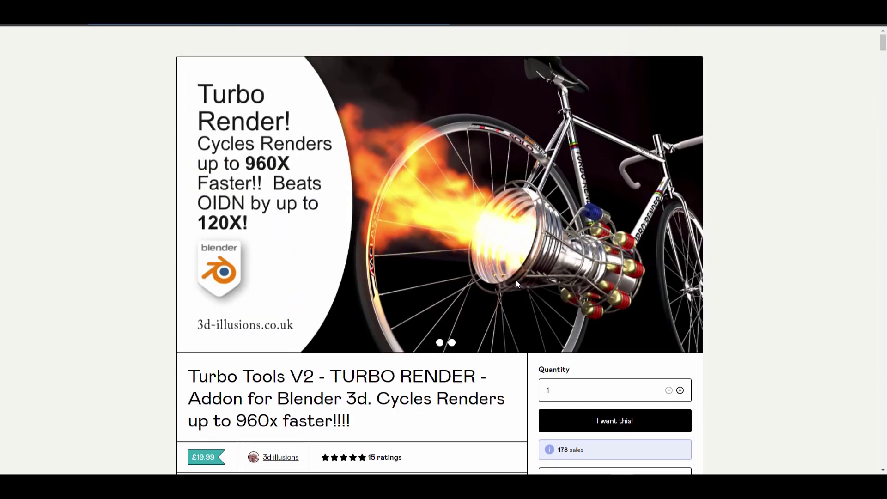
Change the playback sync mode in the Turbo Tools performance settings of the classroom compositing scene.
{"action": "mouse_move", "coordinate": [579, 257]}
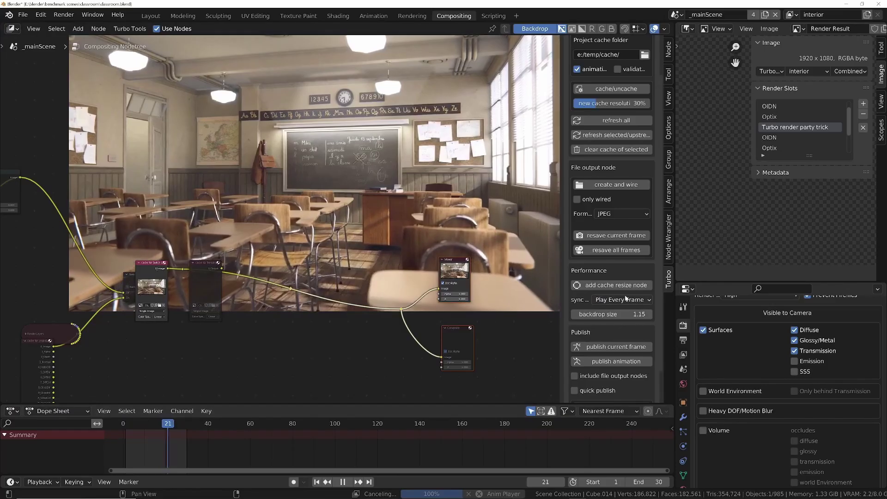
{"action": "left_click", "coordinate": [623, 300]}
{"action": "left_click", "coordinate": [626, 327]}
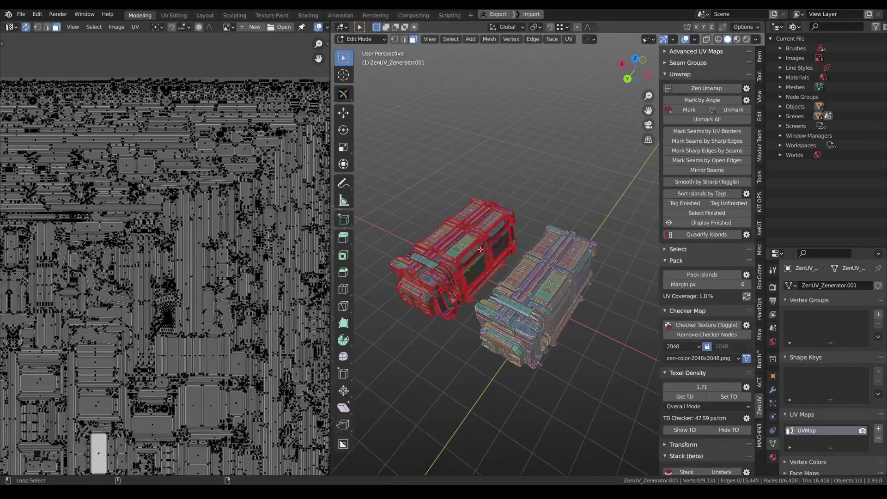
Review the packing options and pack the Zen UV model's islands, and get the texel density of the selected face.
{"action": "left_click", "coordinate": [691, 418]}
{"action": "scroll", "coordinate": [532, 287], "scroll_direction": "up", "scroll_amount": 4}
{"action": "middle_click_drag", "start_coordinate": [532, 286], "coordinate": [601, 256]}
{"action": "left_click", "coordinate": [746, 220]}
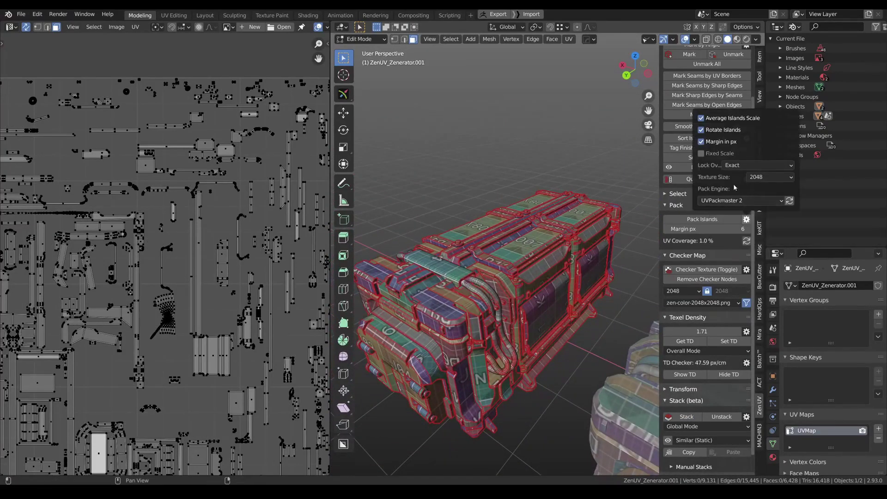
{"action": "left_click", "coordinate": [698, 221]}
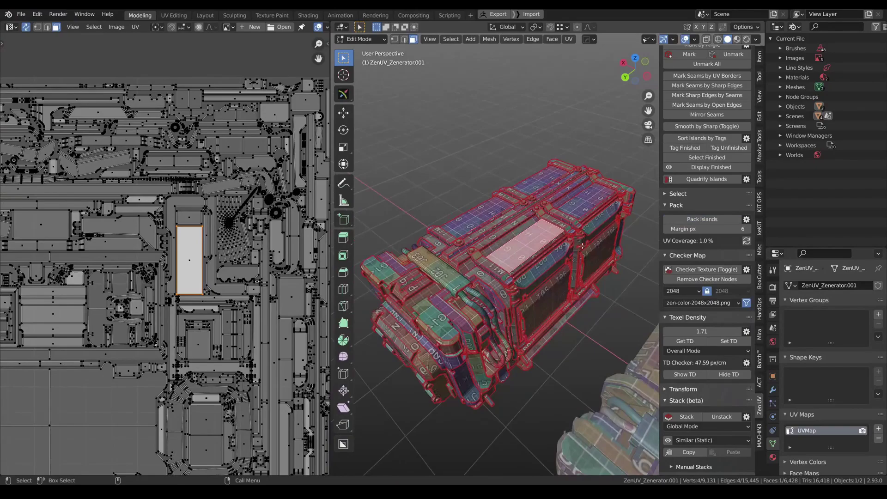
{"action": "left_click", "coordinate": [685, 341]}
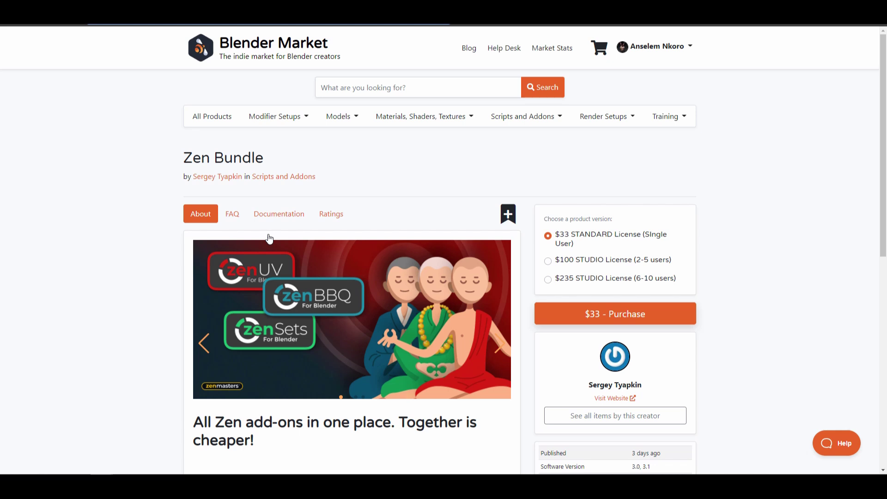
Read the Zen Bundle product page's add-on descriptions and follow the link to its creator.
{"action": "scroll", "coordinate": [333, 266], "scroll_direction": "down", "scroll_amount": 4}
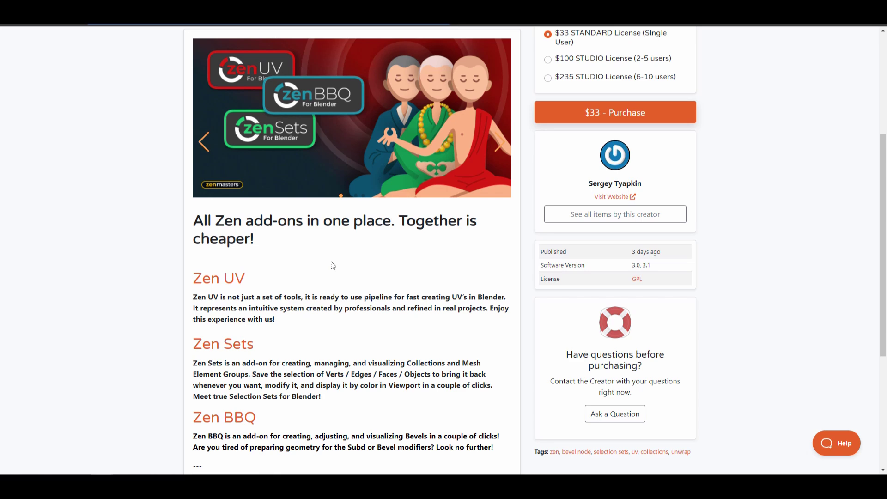
{"action": "scroll", "coordinate": [331, 265], "scroll_direction": "up", "scroll_amount": 5}
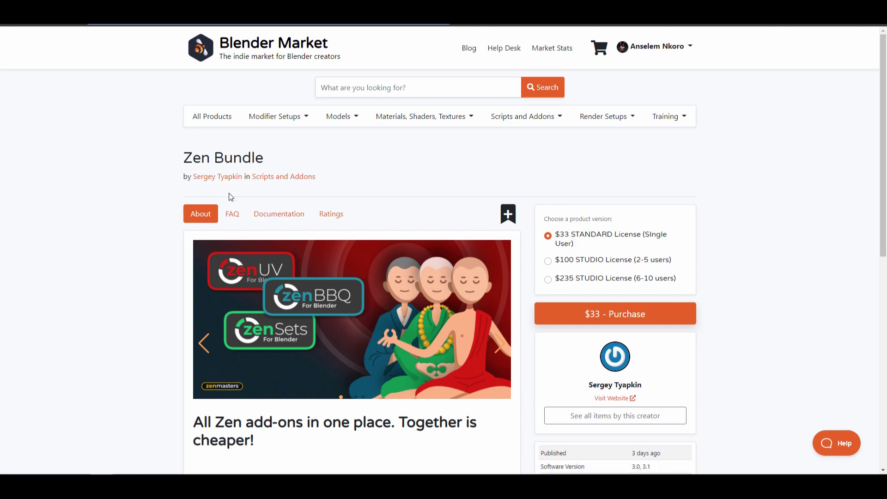
{"action": "left_click", "coordinate": [217, 177]}
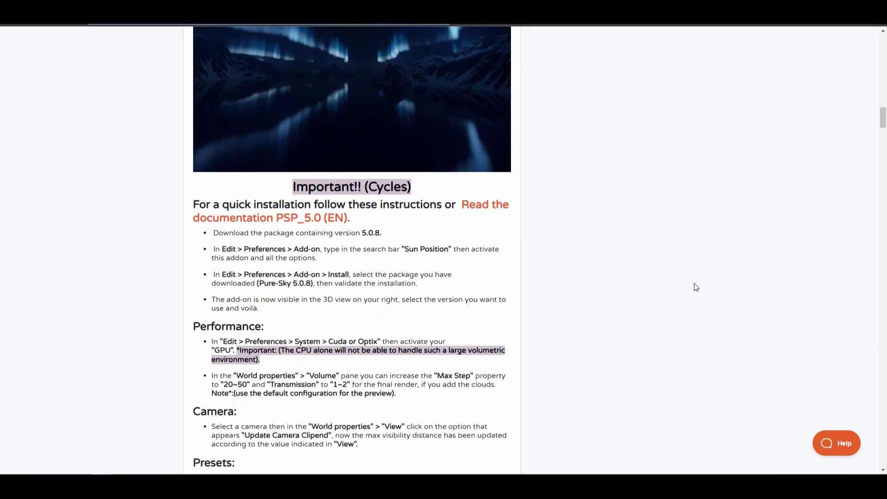
Examine the Pure-Sky product page's installation and performance notes and its cloud and sky presets.
{"action": "scroll", "coordinate": [694, 287], "scroll_direction": "down", "scroll_amount": 4}
{"action": "scroll", "coordinate": [697, 290], "scroll_direction": "down", "scroll_amount": 4}
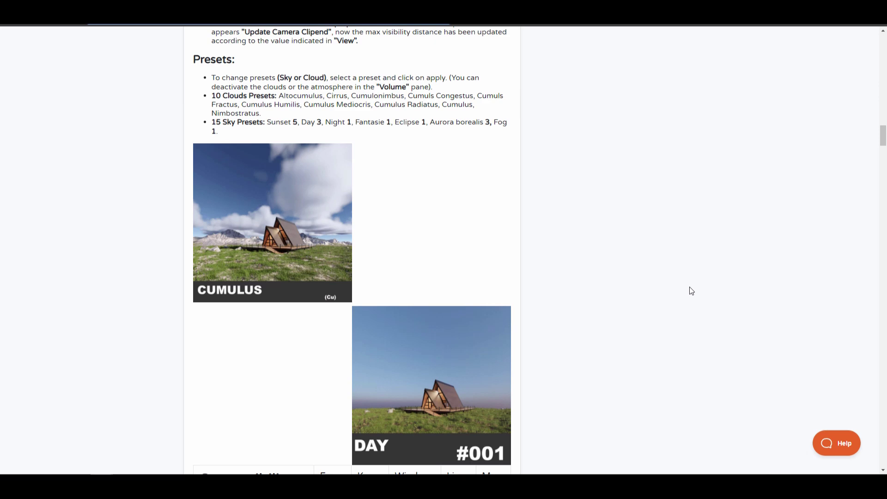
{"action": "scroll", "coordinate": [690, 291], "scroll_direction": "down", "scroll_amount": 5}
{"action": "scroll", "coordinate": [691, 294], "scroll_direction": "up", "scroll_amount": 5}
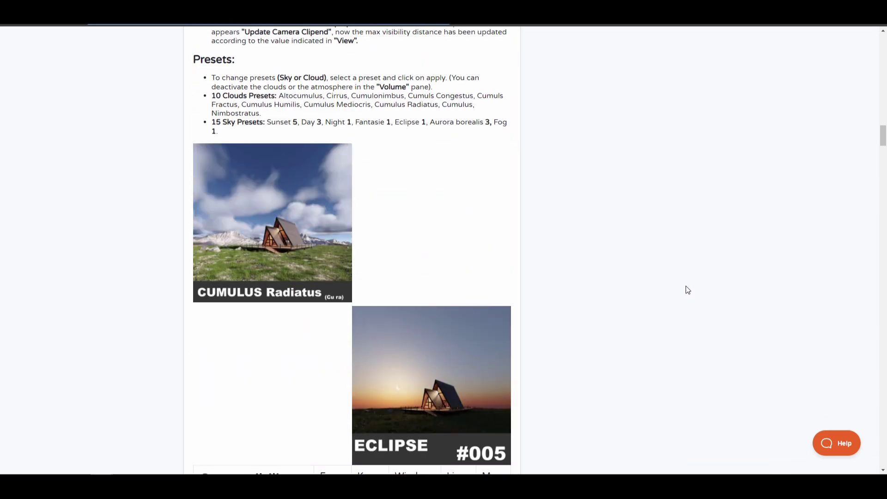
{"action": "scroll", "coordinate": [685, 282], "scroll_direction": "up", "scroll_amount": 20}
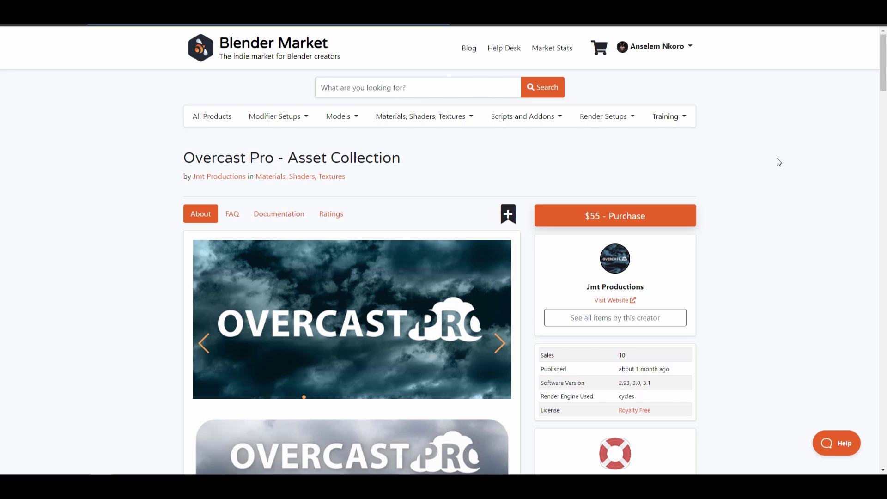
Read the Overcast Pro product page from its advantages and volume shaders through the cloud types, node system and future plans.
{"action": "scroll", "coordinate": [448, 191], "scroll_direction": "down", "scroll_amount": 9}
{"action": "scroll", "coordinate": [448, 195], "scroll_direction": "up", "scroll_amount": 3}
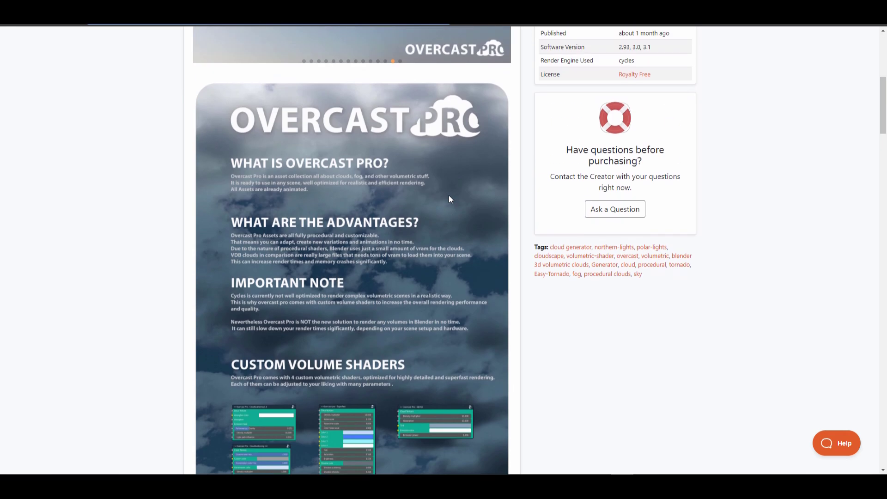
{"action": "scroll", "coordinate": [446, 219], "scroll_direction": "down", "scroll_amount": 15}
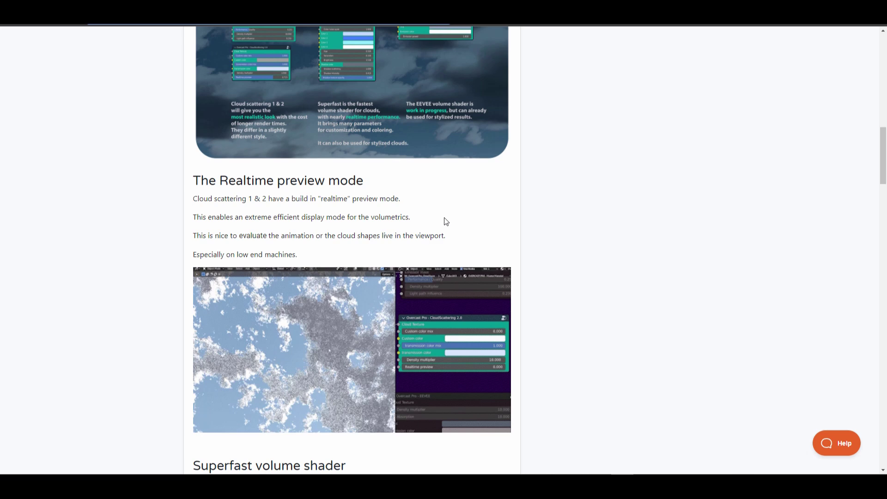
{"action": "scroll", "coordinate": [442, 226], "scroll_direction": "down", "scroll_amount": 4}
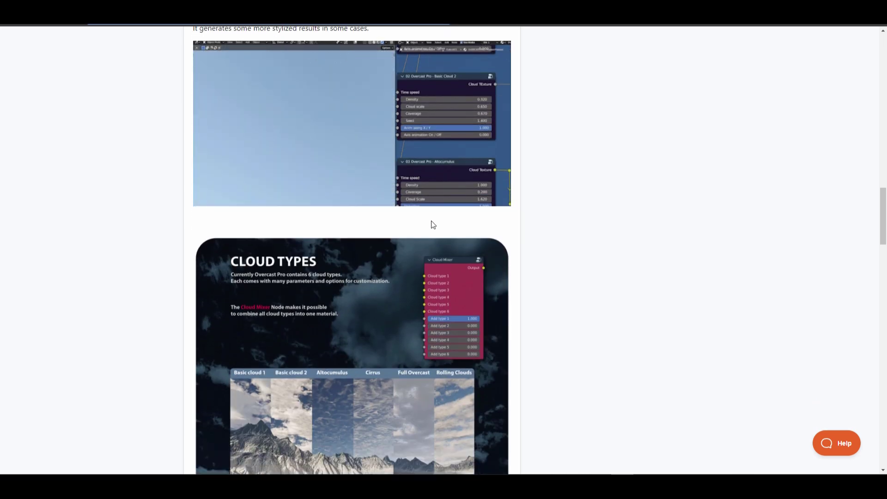
{"action": "scroll", "coordinate": [435, 217], "scroll_direction": "down", "scroll_amount": 3}
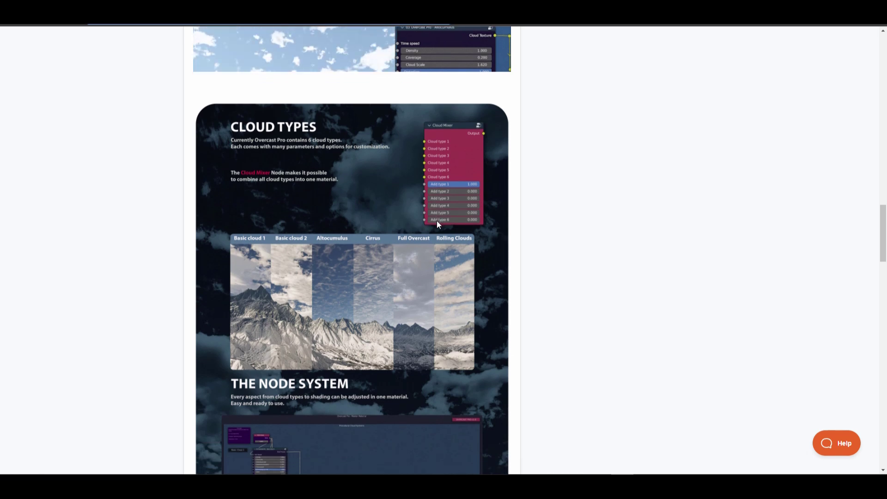
{"action": "scroll", "coordinate": [437, 221], "scroll_direction": "down", "scroll_amount": 3}
{"action": "scroll", "coordinate": [439, 223], "scroll_direction": "down", "scroll_amount": 2}
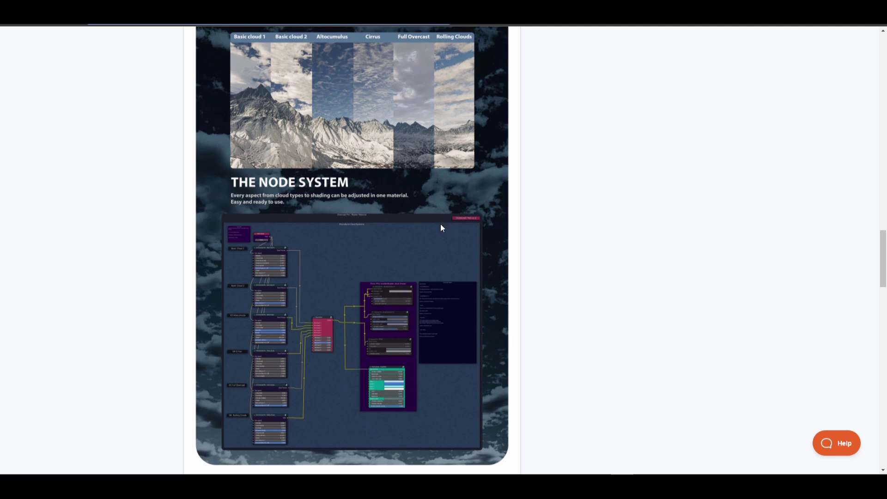
{"action": "scroll", "coordinate": [440, 225], "scroll_direction": "down", "scroll_amount": 7}
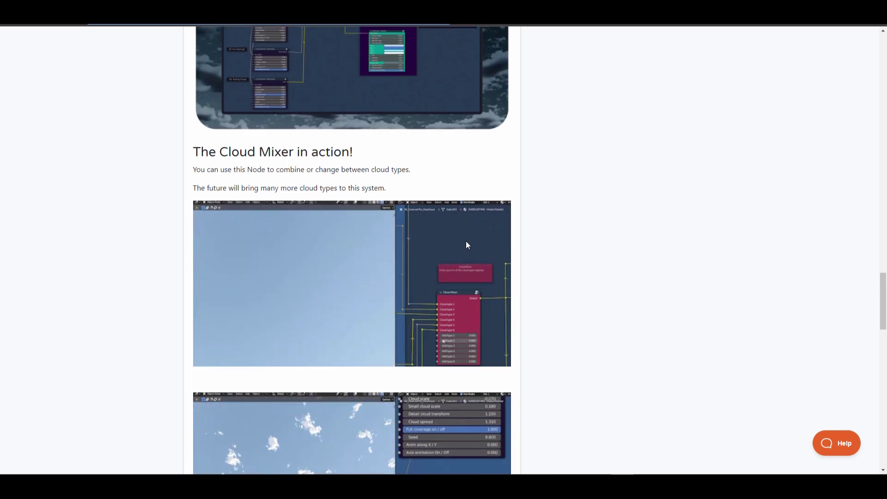
{"action": "scroll", "coordinate": [467, 245], "scroll_direction": "down", "scroll_amount": 7}
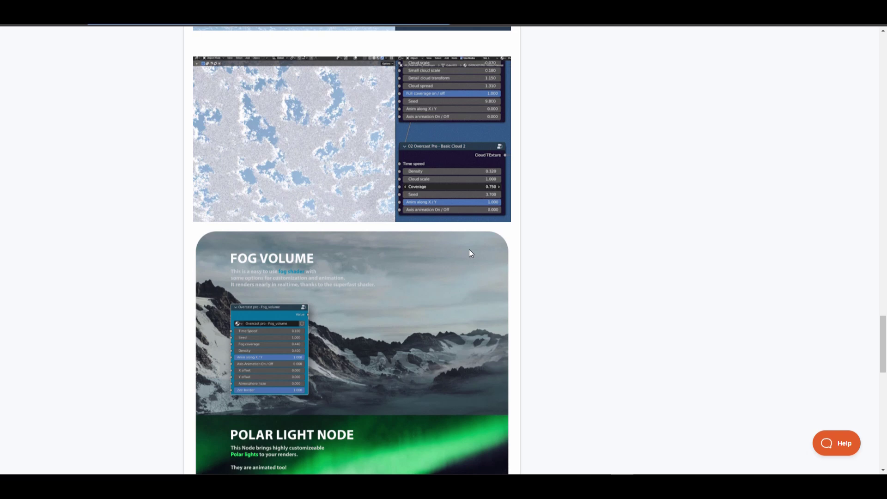
{"action": "scroll", "coordinate": [470, 254], "scroll_direction": "down", "scroll_amount": 3}
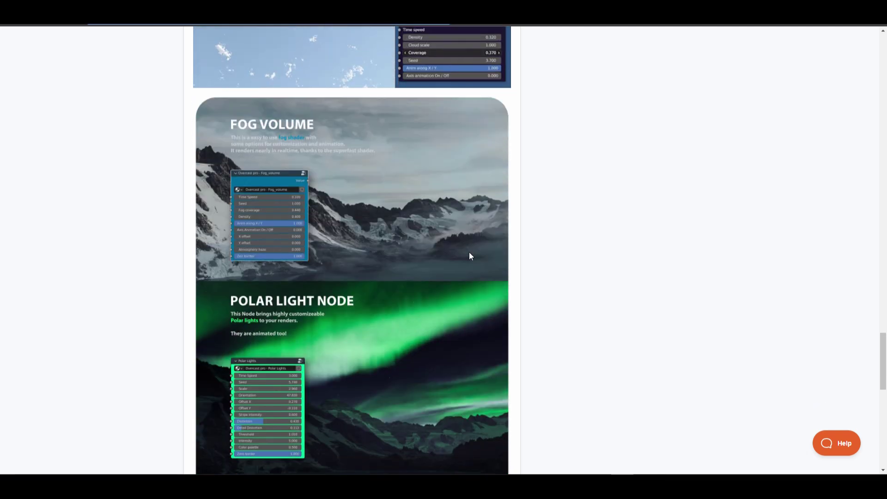
{"action": "scroll", "coordinate": [471, 254], "scroll_direction": "down", "scroll_amount": 3}
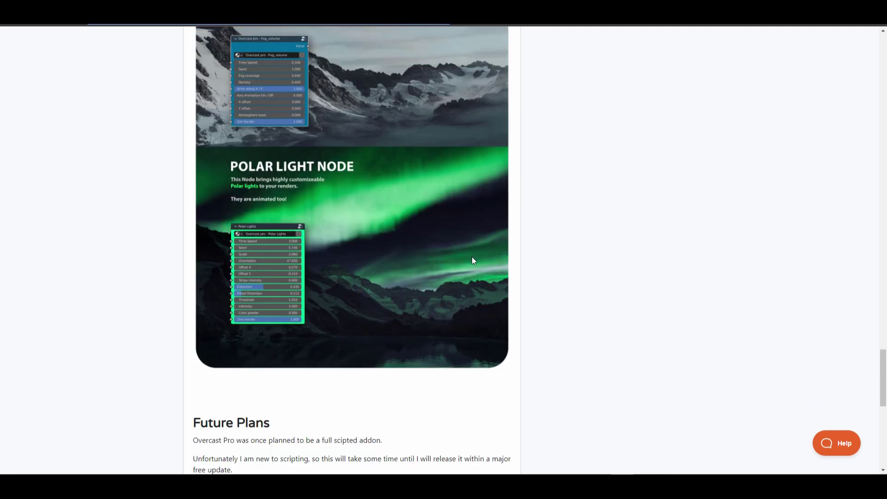
{"action": "scroll", "coordinate": [472, 259], "scroll_direction": "down", "scroll_amount": 7}
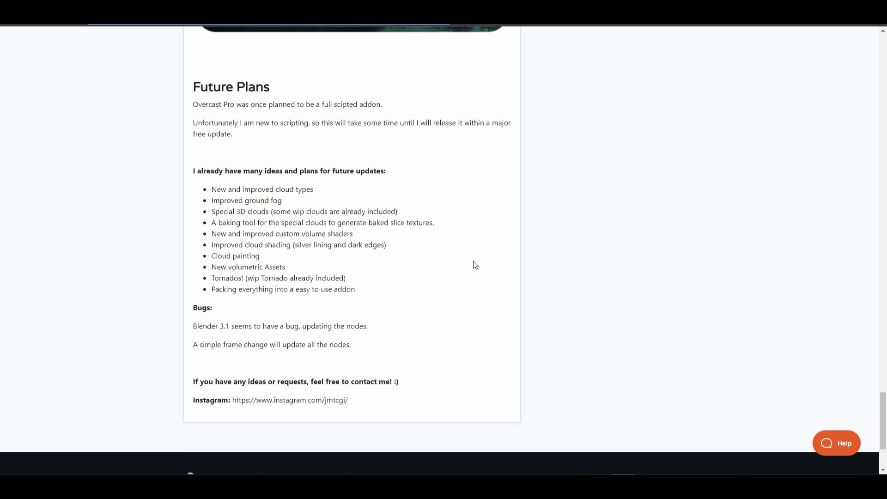
Return to the Overcast Pro image gallery and browse back through three preview images.
{"action": "scroll", "coordinate": [474, 263], "scroll_direction": "up", "scroll_amount": 20}
{"action": "scroll", "coordinate": [524, 273], "scroll_direction": "up", "scroll_amount": 2}
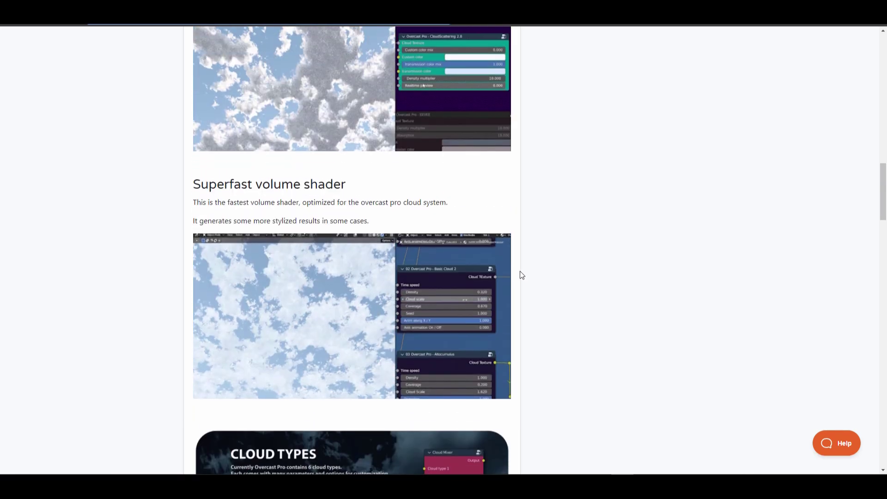
{"action": "scroll", "coordinate": [522, 272], "scroll_direction": "up", "scroll_amount": 14}
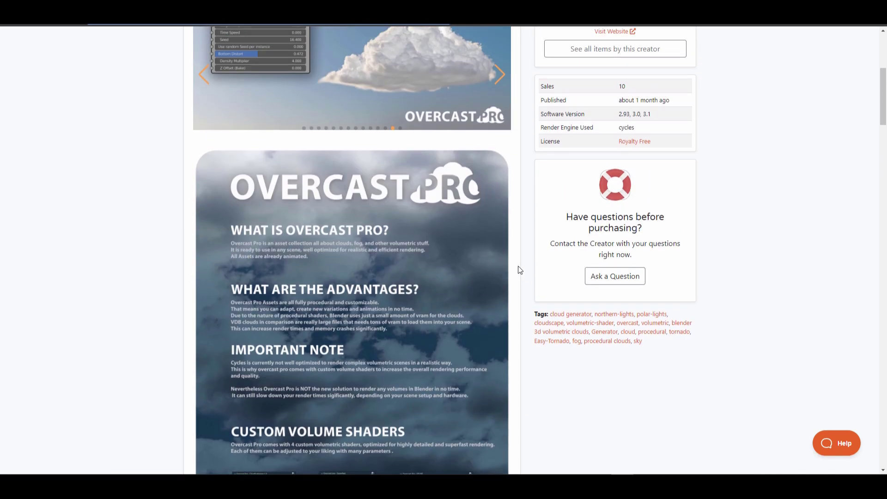
{"action": "scroll", "coordinate": [520, 269], "scroll_direction": "up", "scroll_amount": 3}
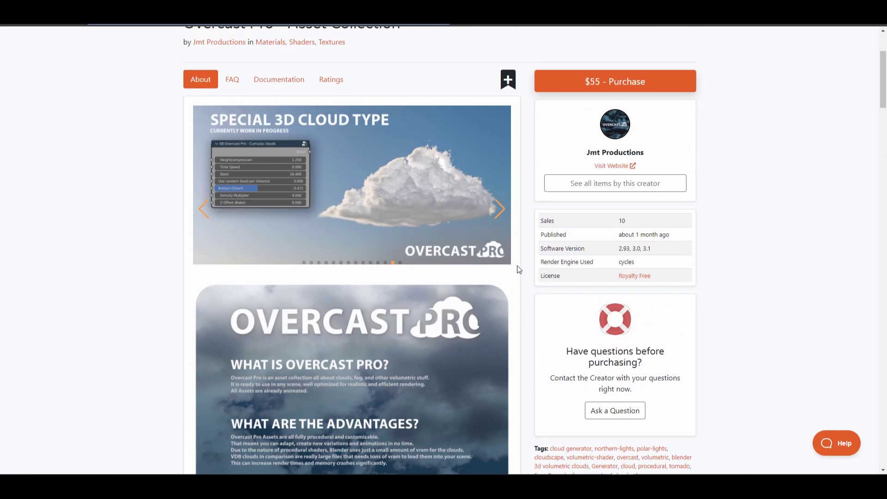
{"action": "left_click", "coordinate": [204, 209]}
{"action": "left_click", "coordinate": [205, 209]}
{"action": "left_click", "coordinate": [205, 209]}
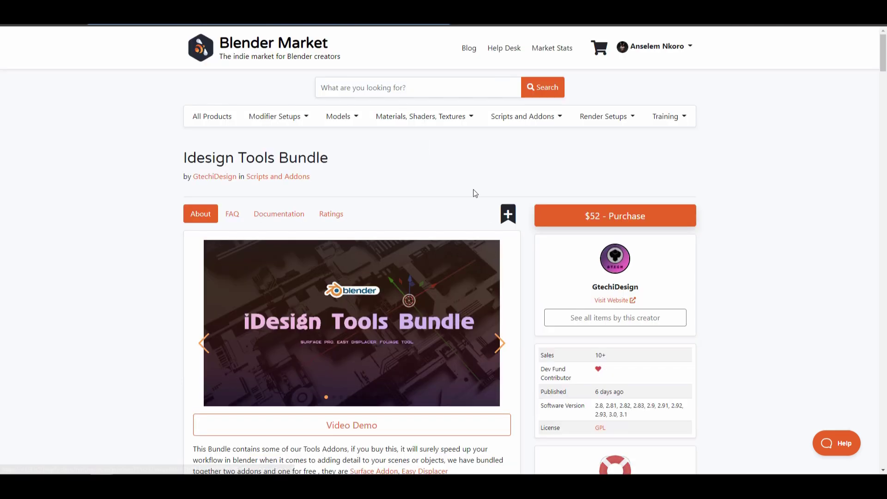
Look over the Idesign Tools Bundle product page and its description of the included add-ons.
{"action": "scroll", "coordinate": [475, 192], "scroll_direction": "down", "scroll_amount": 8}
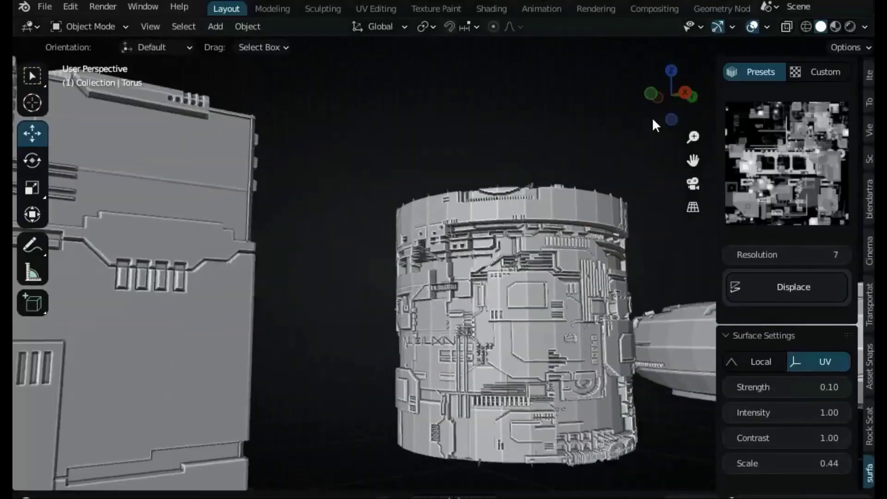
{"action": "left_click_drag", "start_coordinate": [652, 118], "coordinate": [677, 93]}
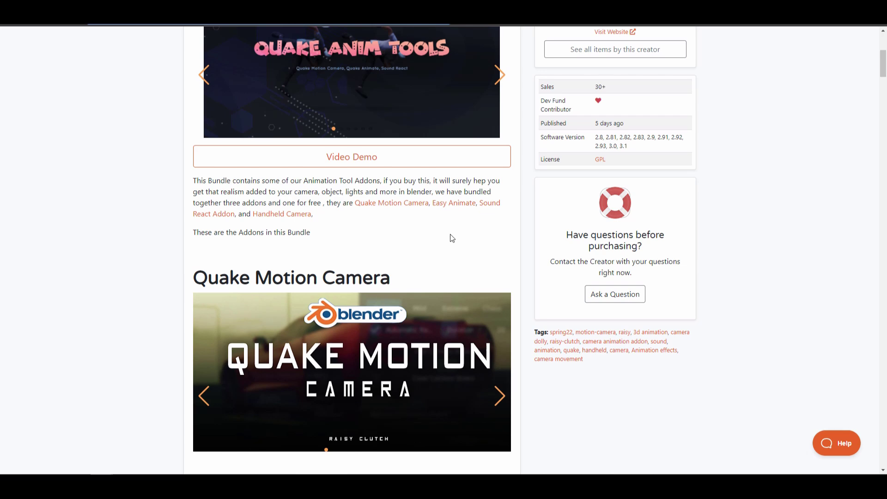
Look over the Quake Animation Tools product page, covering the Quake Motion Camera and Quick Easy Animate sections.
{"action": "scroll", "coordinate": [452, 238], "scroll_direction": "down", "scroll_amount": 2}
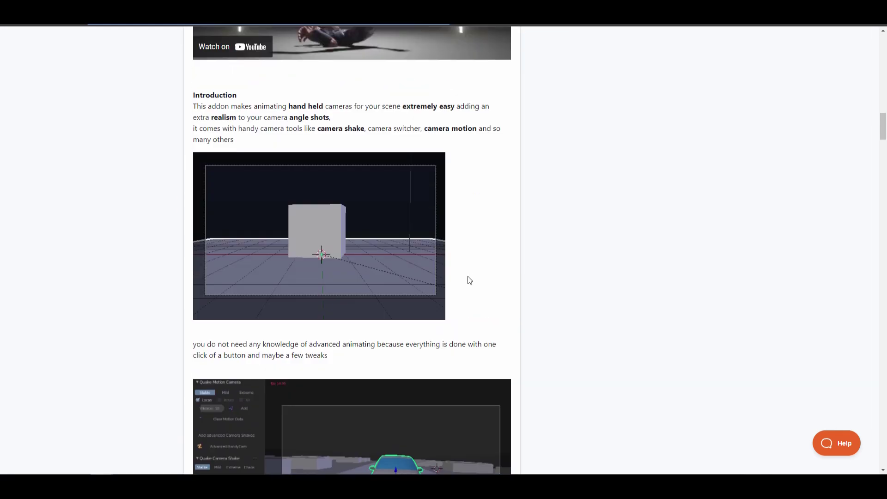
{"action": "scroll", "coordinate": [467, 279], "scroll_direction": "down", "scroll_amount": 10}
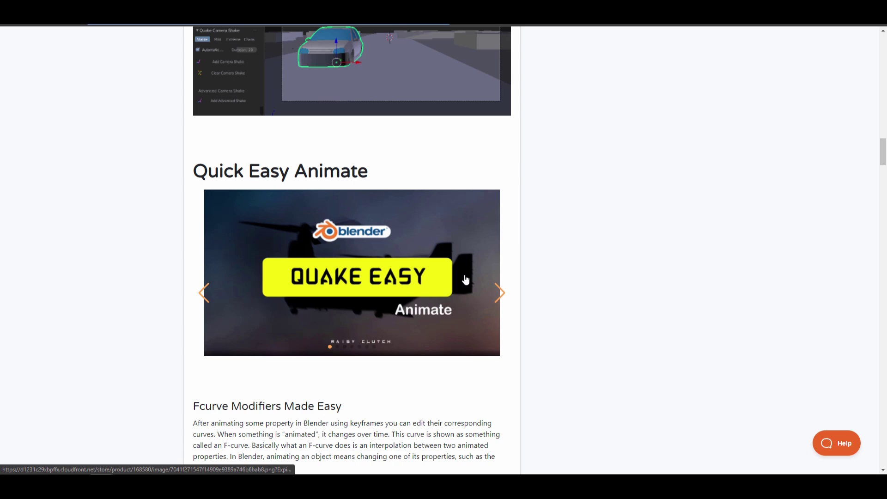
{"action": "scroll", "coordinate": [466, 278], "scroll_direction": "down", "scroll_amount": 10}
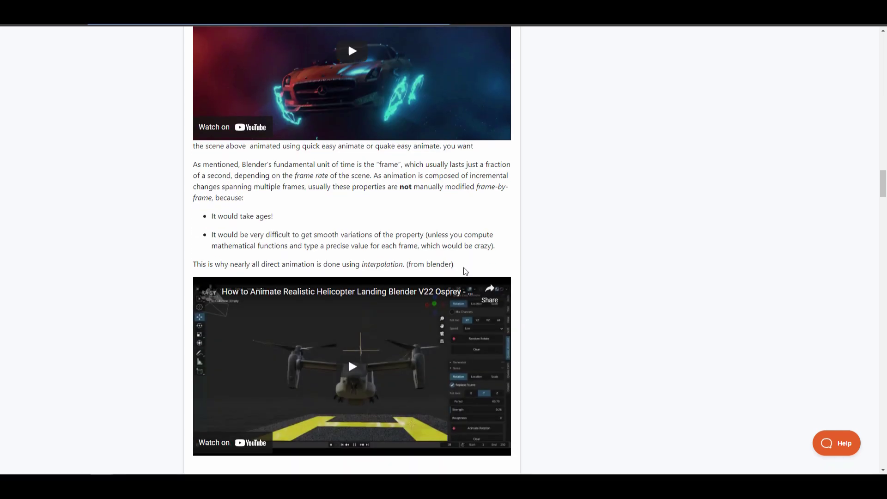
{"action": "scroll", "coordinate": [463, 269], "scroll_direction": "up", "scroll_amount": 20}
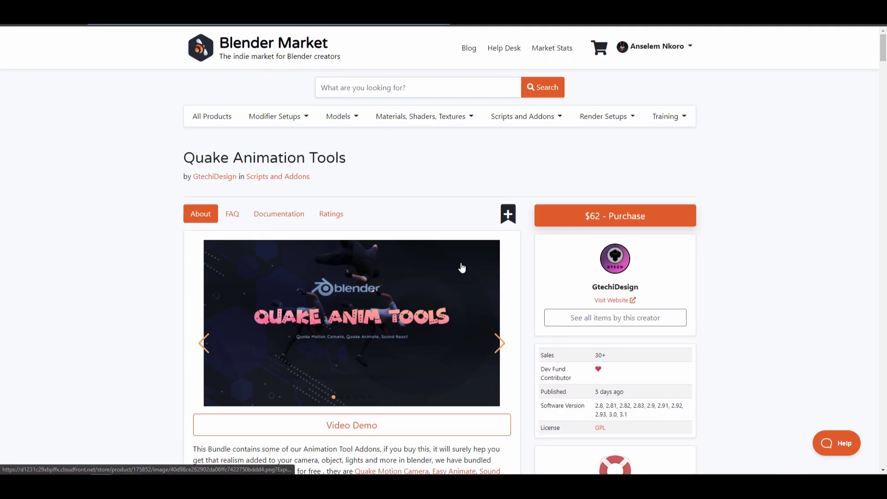
Open the GtechiDesign creator page and browse its listing of add-ons and bundles.
{"action": "left_click", "coordinate": [221, 177]}
{"action": "scroll", "coordinate": [444, 248], "scroll_direction": "down", "scroll_amount": 5}
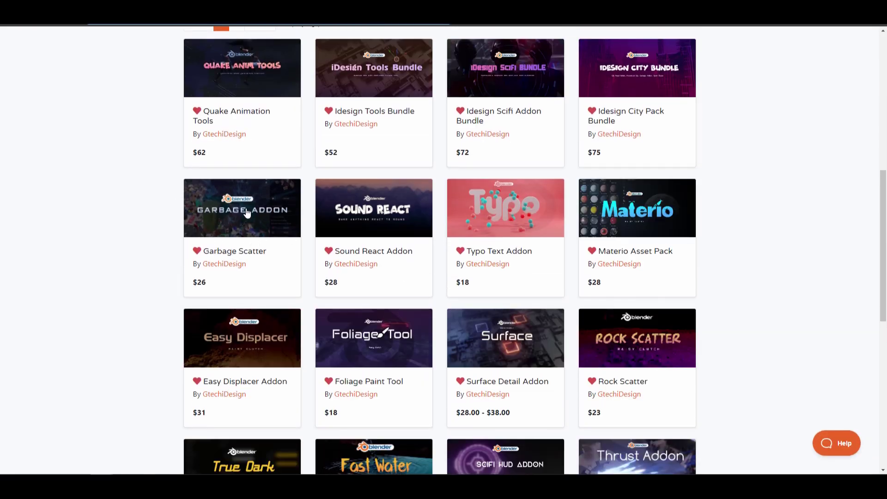
{"action": "scroll", "coordinate": [240, 266], "scroll_direction": "up", "scroll_amount": 2}
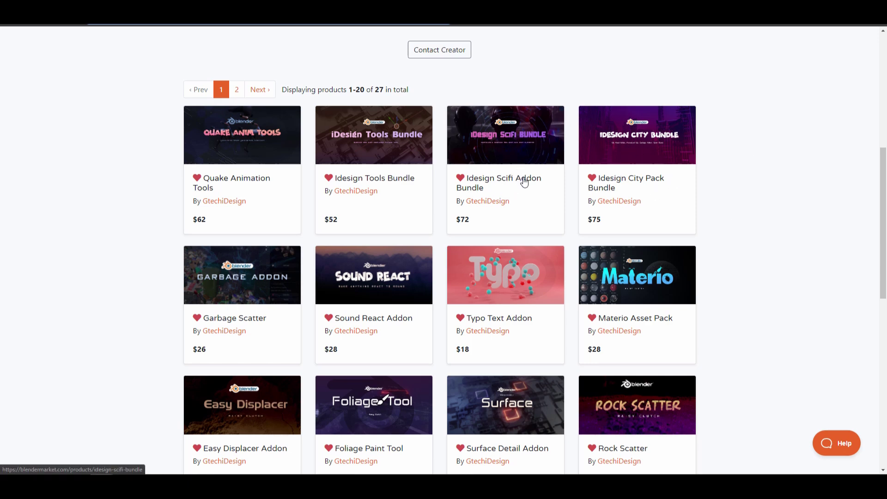
{"action": "scroll", "coordinate": [587, 171], "scroll_direction": "up", "scroll_amount": 2}
{"action": "scroll", "coordinate": [590, 185], "scroll_direction": "down", "scroll_amount": 5}
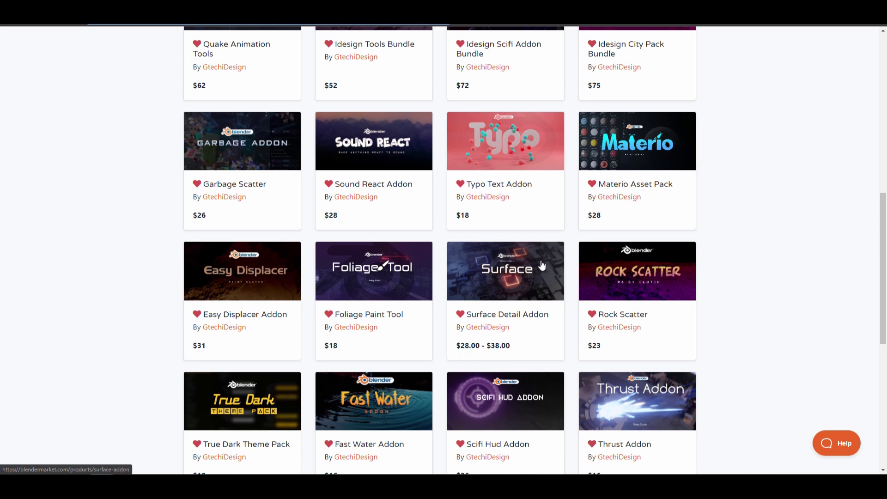
{"action": "scroll", "coordinate": [543, 265], "scroll_direction": "down", "scroll_amount": 3}
{"action": "scroll", "coordinate": [564, 273], "scroll_direction": "up", "scroll_amount": 7}
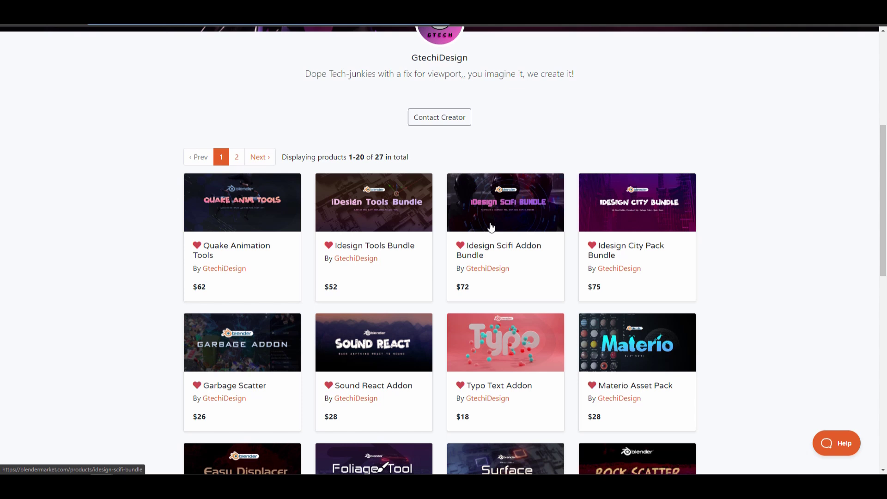
{"action": "scroll", "coordinate": [458, 242], "scroll_direction": "up", "scroll_amount": 3}
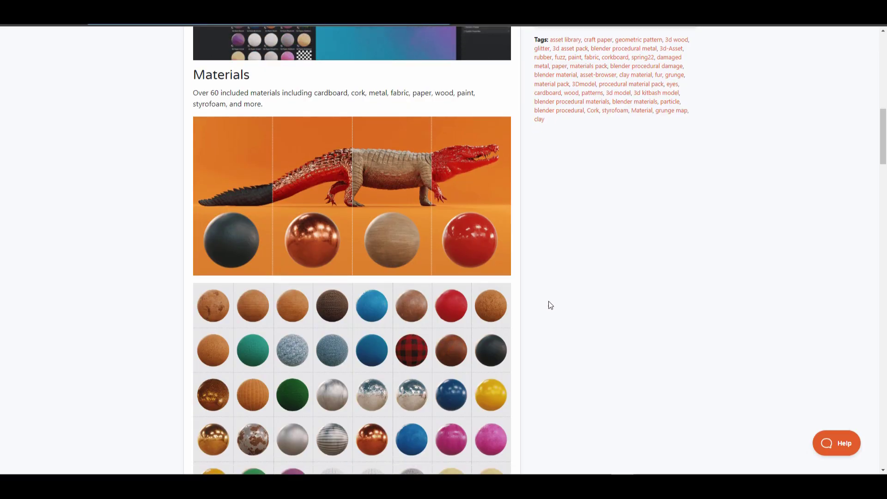
Examine the material asset pack's page from the materials grid through attribute control, patterns and grunge maps.
{"action": "scroll", "coordinate": [551, 306], "scroll_direction": "down", "scroll_amount": 1}
{"action": "scroll", "coordinate": [551, 305], "scroll_direction": "down", "scroll_amount": 3}
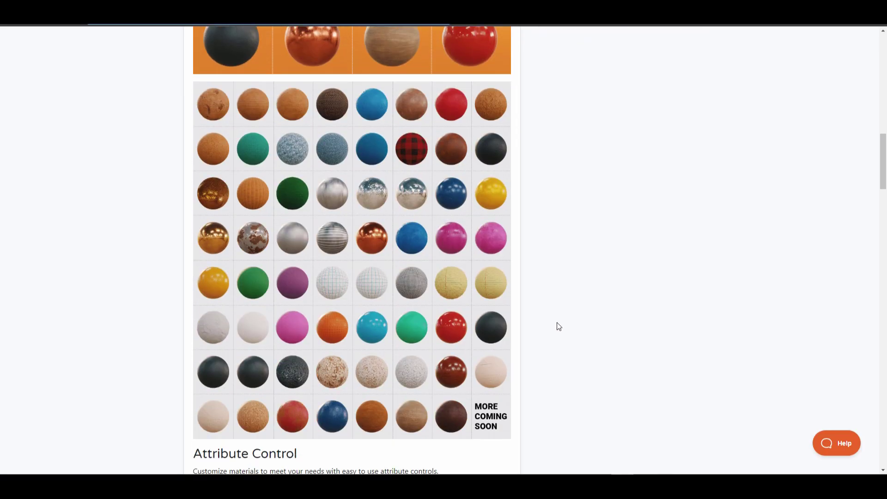
{"action": "scroll", "coordinate": [500, 297], "scroll_direction": "down", "scroll_amount": 7}
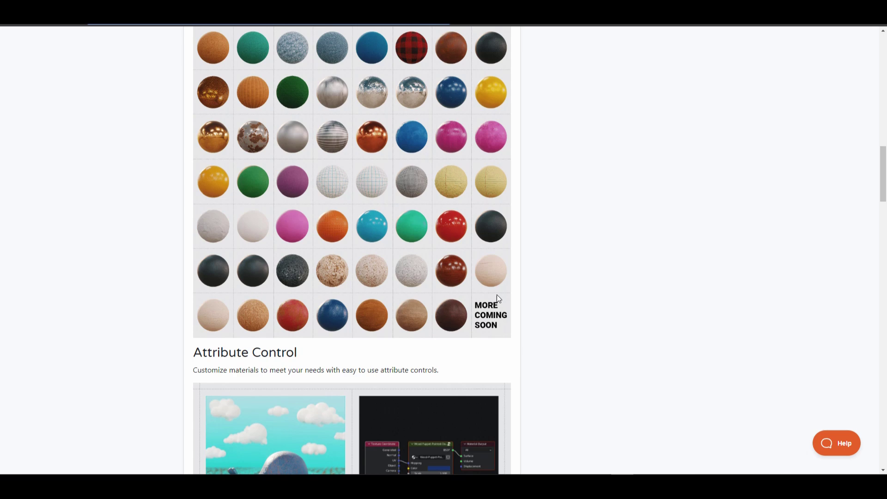
{"action": "scroll", "coordinate": [492, 297], "scroll_direction": "down", "scroll_amount": 6}
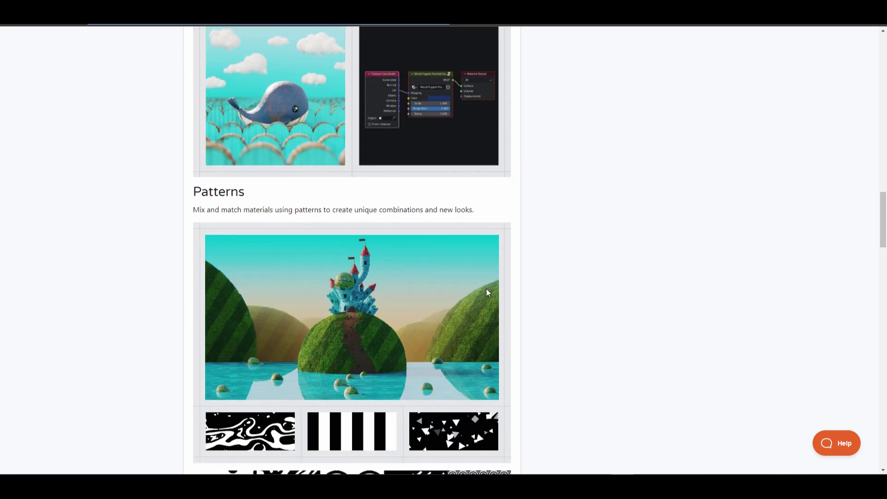
{"action": "scroll", "coordinate": [481, 288], "scroll_direction": "down", "scroll_amount": 7}
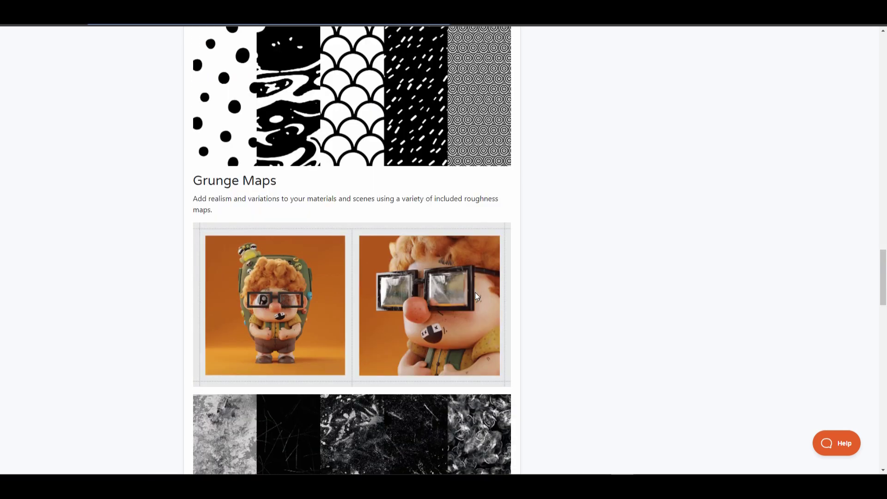
{"action": "scroll", "coordinate": [475, 292], "scroll_direction": "down", "scroll_amount": 9}
{"action": "scroll", "coordinate": [476, 299], "scroll_direction": "down", "scroll_amount": 6}
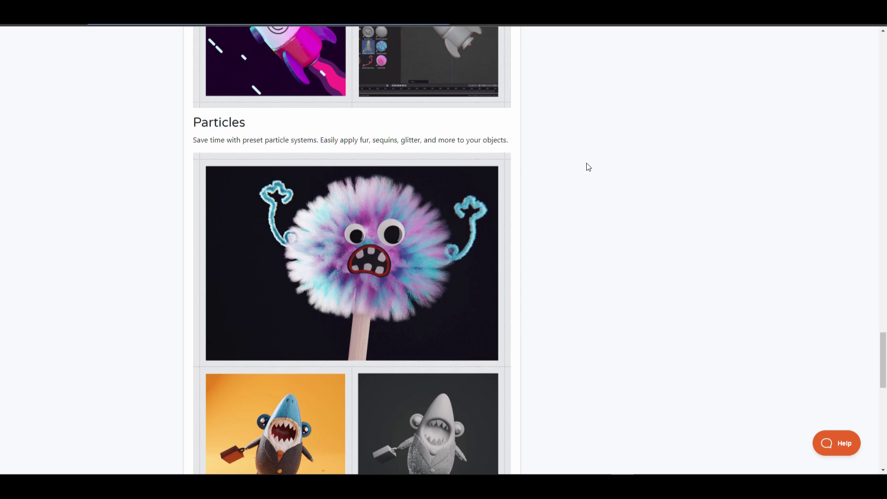
Review the asset pack's models, particle presets, 4k and 1k options and included contents, and return towards the start of the page.
{"action": "scroll", "coordinate": [584, 167], "scroll_direction": "down", "scroll_amount": 7}
{"action": "scroll", "coordinate": [582, 168], "scroll_direction": "up", "scroll_amount": 10}
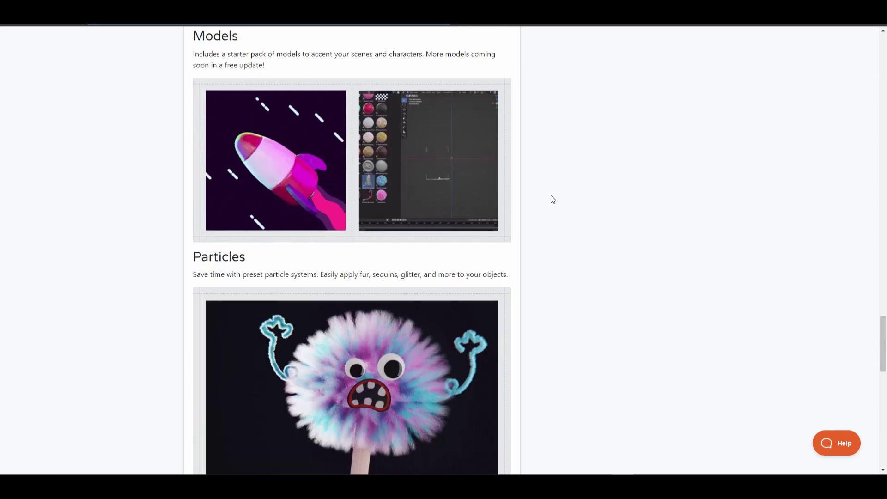
{"action": "scroll", "coordinate": [553, 199], "scroll_direction": "down", "scroll_amount": 10}
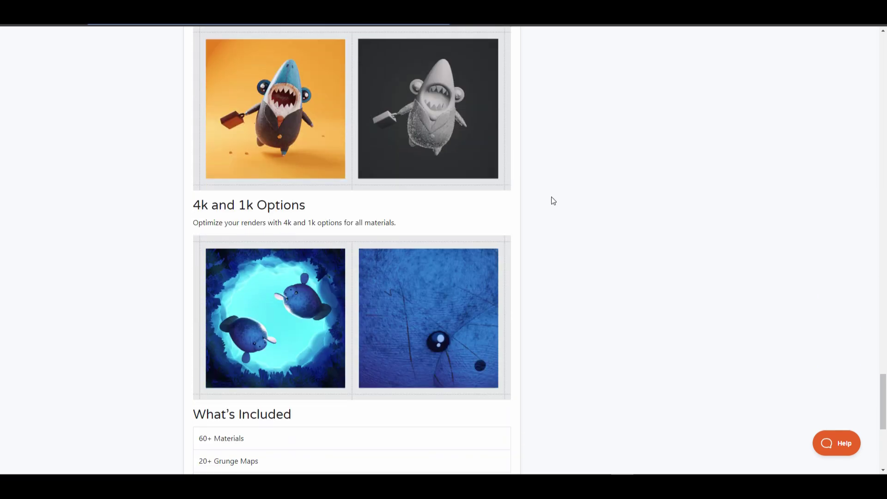
{"action": "scroll", "coordinate": [554, 201], "scroll_direction": "down", "scroll_amount": 1}
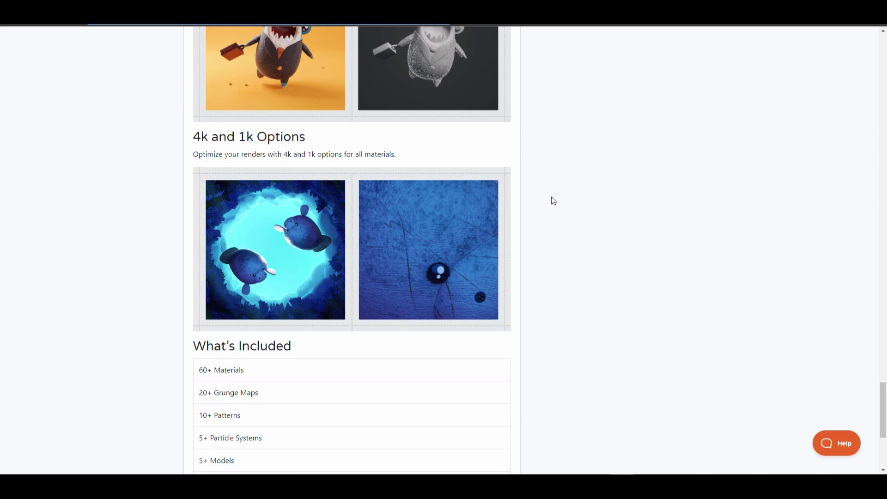
{"action": "scroll", "coordinate": [553, 200], "scroll_direction": "up", "scroll_amount": 20}
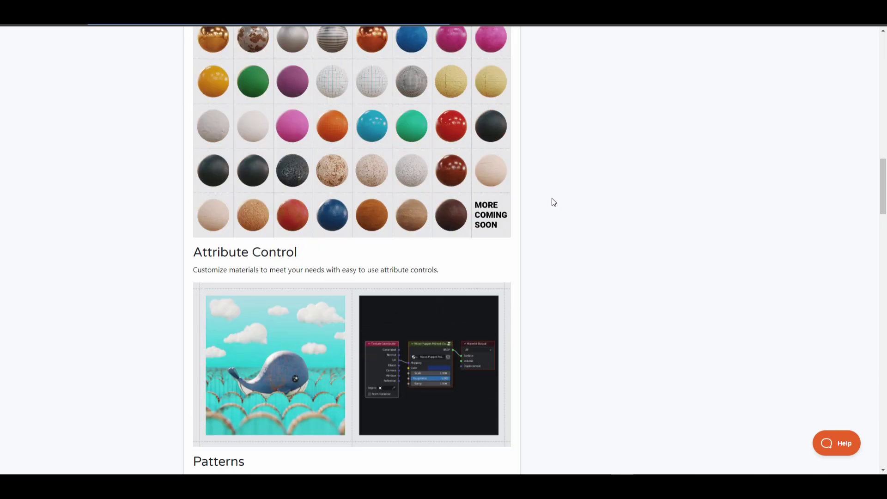
{"action": "scroll", "coordinate": [552, 204], "scroll_direction": "up", "scroll_amount": 4}
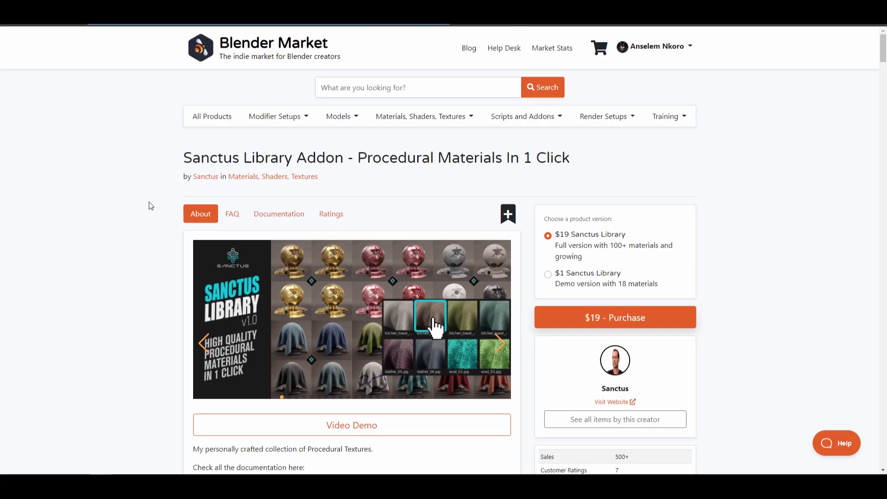
Examine the Sanctus Library Addon page's description and the v1.00.4 material previews of sci-fi panels and rubber.
{"action": "scroll", "coordinate": [155, 207], "scroll_direction": "down", "scroll_amount": 10}
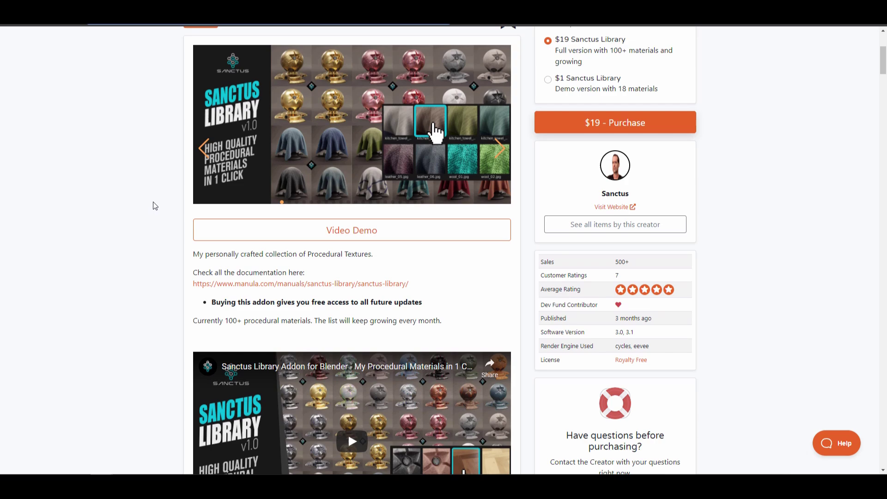
{"action": "scroll", "coordinate": [153, 211], "scroll_direction": "up", "scroll_amount": 4}
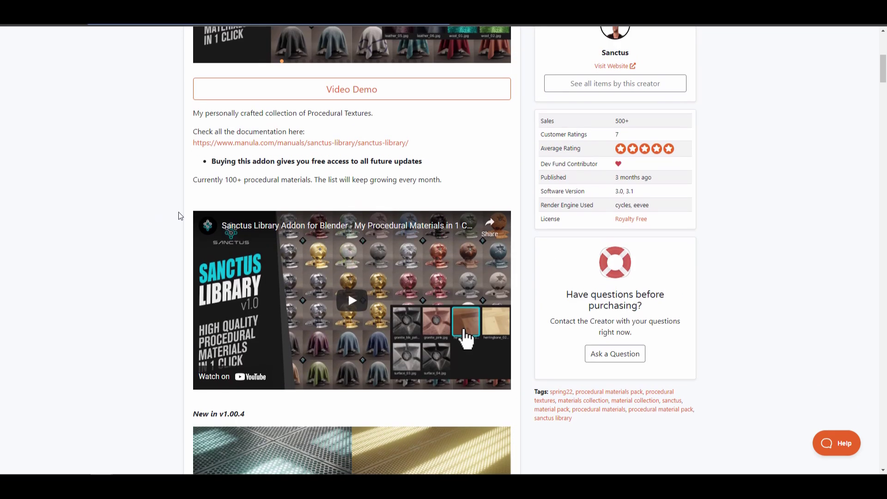
{"action": "scroll", "coordinate": [155, 213], "scroll_direction": "down", "scroll_amount": 10}
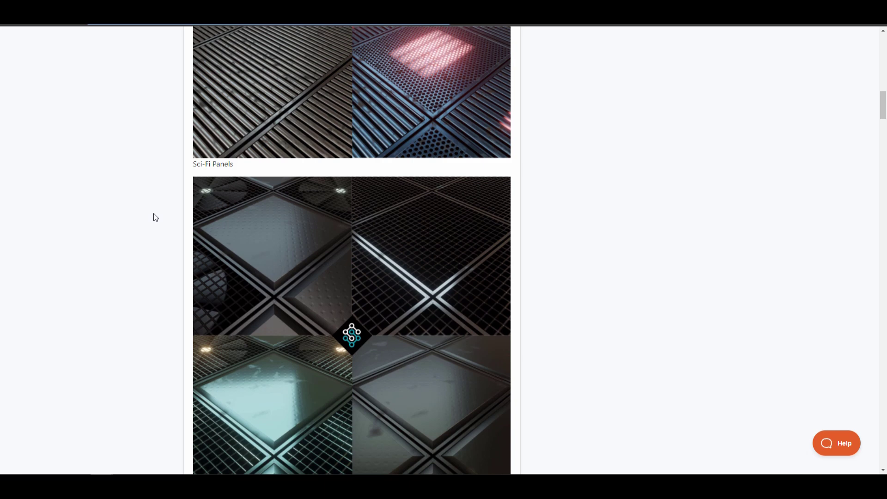
{"action": "scroll", "coordinate": [155, 217], "scroll_direction": "down", "scroll_amount": 10}
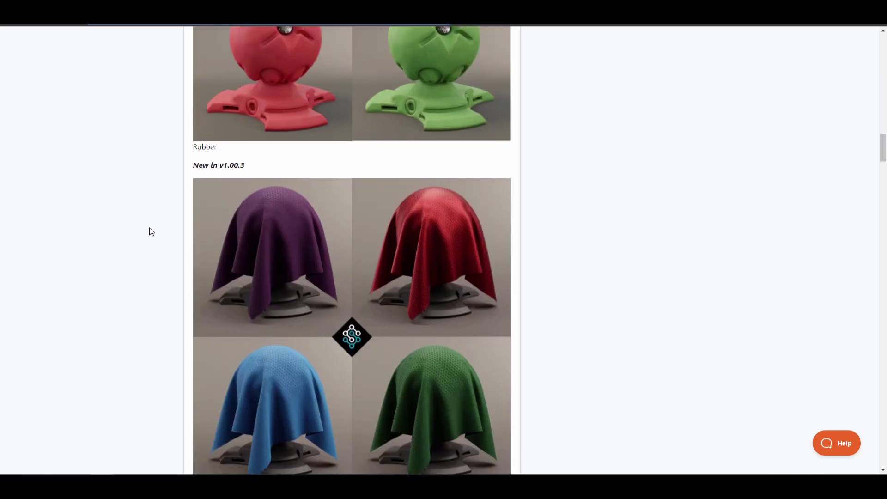
{"action": "scroll", "coordinate": [151, 231], "scroll_direction": "up", "scroll_amount": 7}
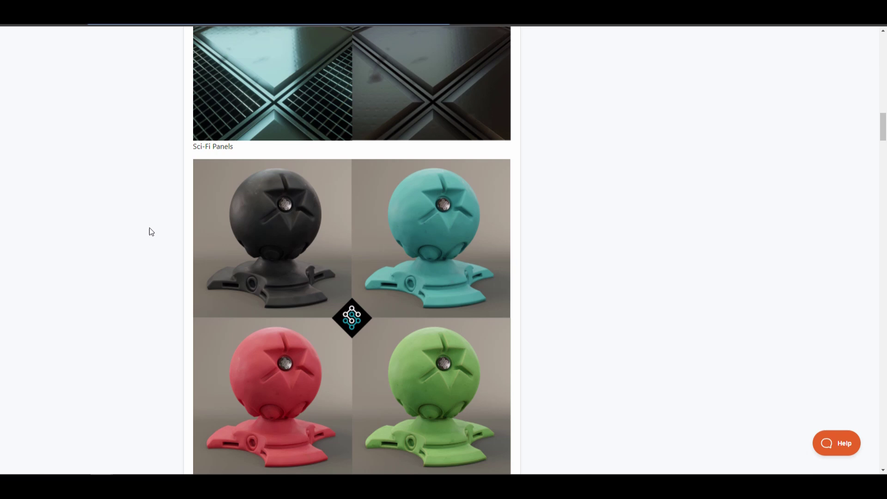
{"action": "scroll", "coordinate": [151, 231], "scroll_direction": "down", "scroll_amount": 2}
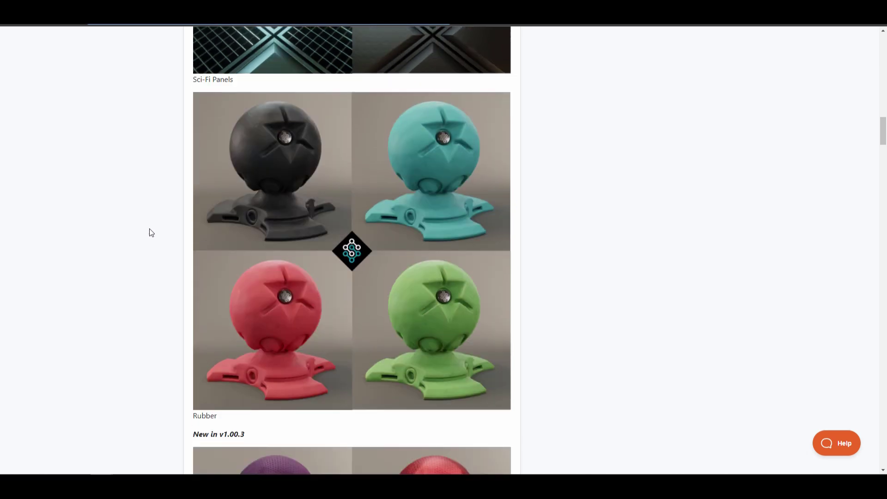
{"action": "scroll", "coordinate": [150, 231], "scroll_direction": "up", "scroll_amount": 3}
{"action": "scroll", "coordinate": [169, 224], "scroll_direction": "down", "scroll_amount": 11}
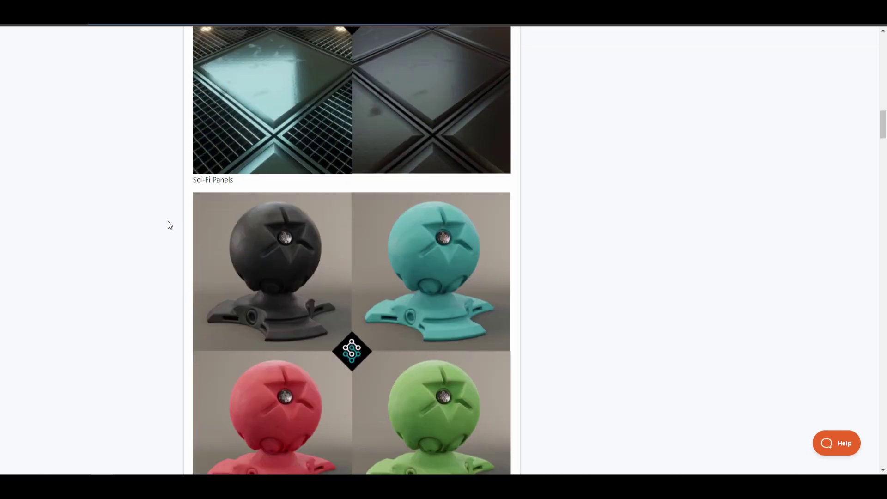
Browse the remaining Sanctus Library material previews to the end of the page and return to the product title.
{"action": "scroll", "coordinate": [175, 222], "scroll_direction": "down", "scroll_amount": 9}
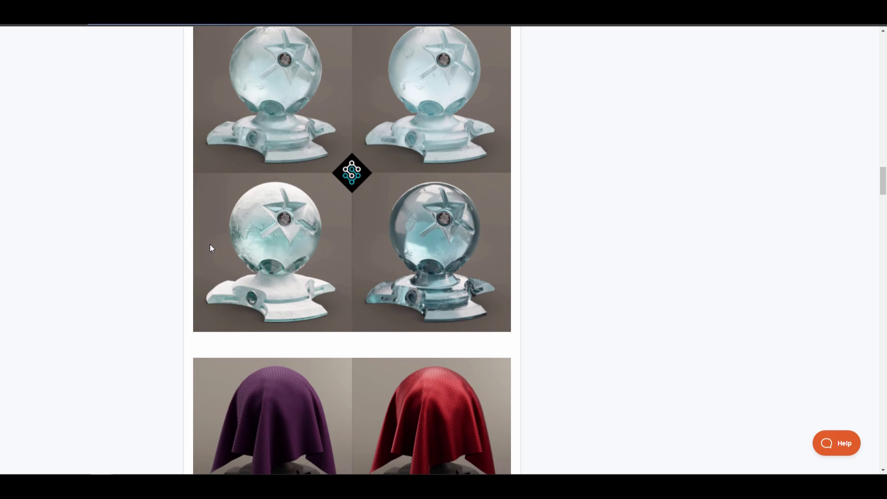
{"action": "scroll", "coordinate": [208, 245], "scroll_direction": "down", "scroll_amount": 14}
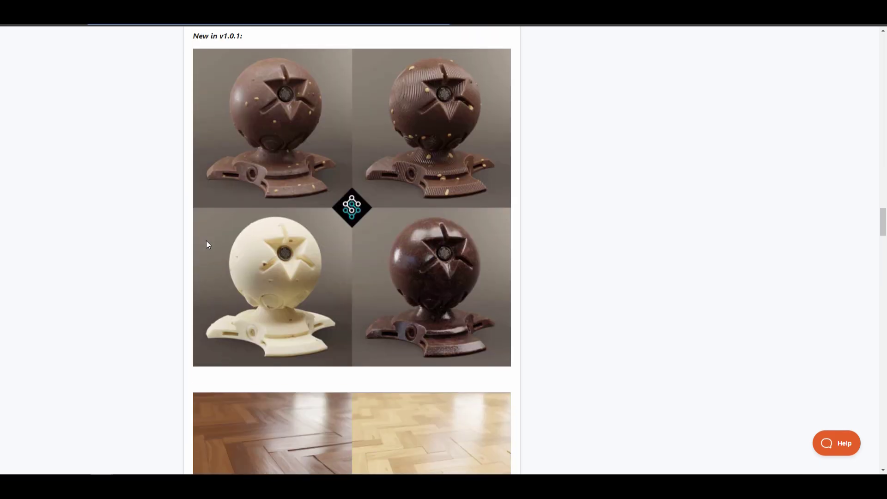
{"action": "scroll", "coordinate": [206, 241], "scroll_direction": "down", "scroll_amount": 20}
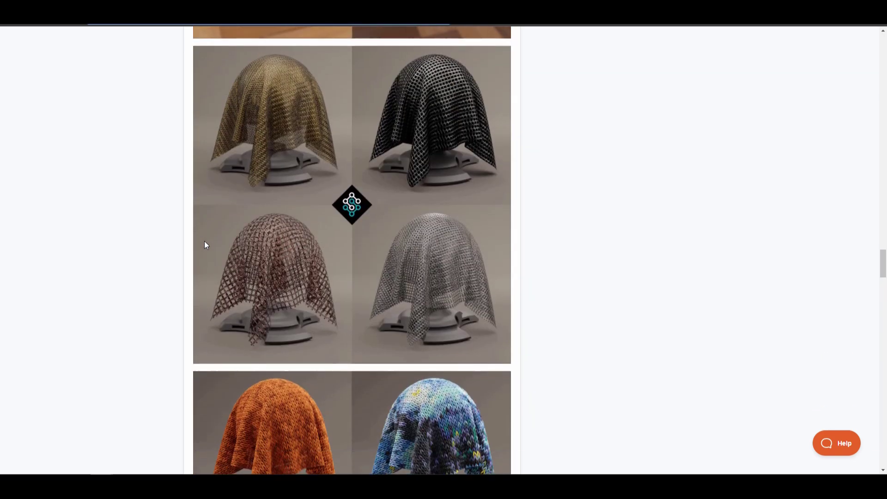
{"action": "scroll", "coordinate": [203, 244], "scroll_direction": "down", "scroll_amount": 20}
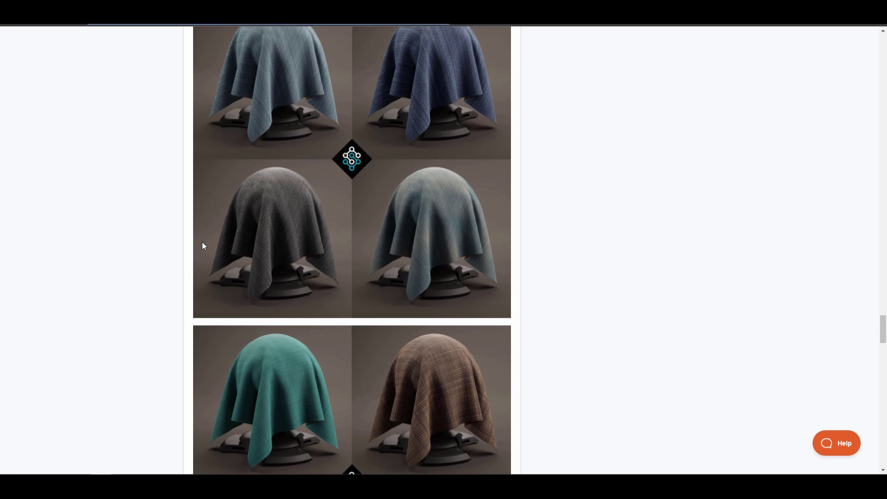
{"action": "scroll", "coordinate": [202, 244], "scroll_direction": "down", "scroll_amount": 17}
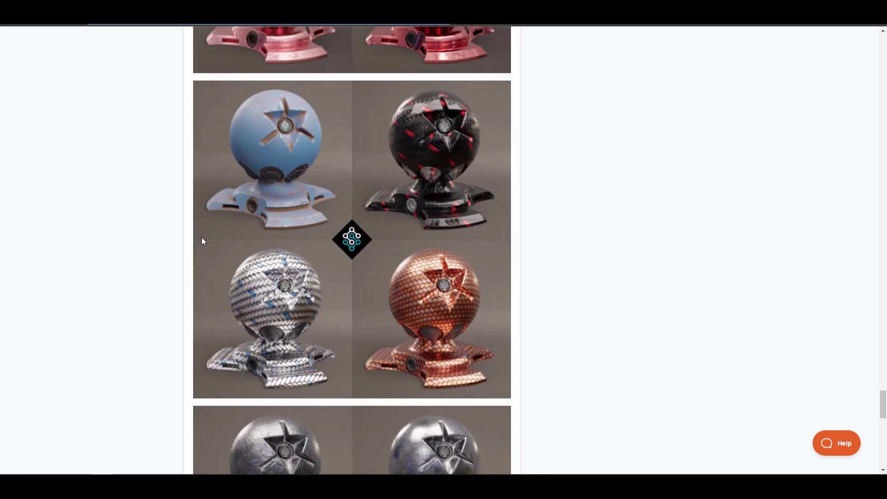
{"action": "scroll", "coordinate": [196, 239], "scroll_direction": "down", "scroll_amount": 20}
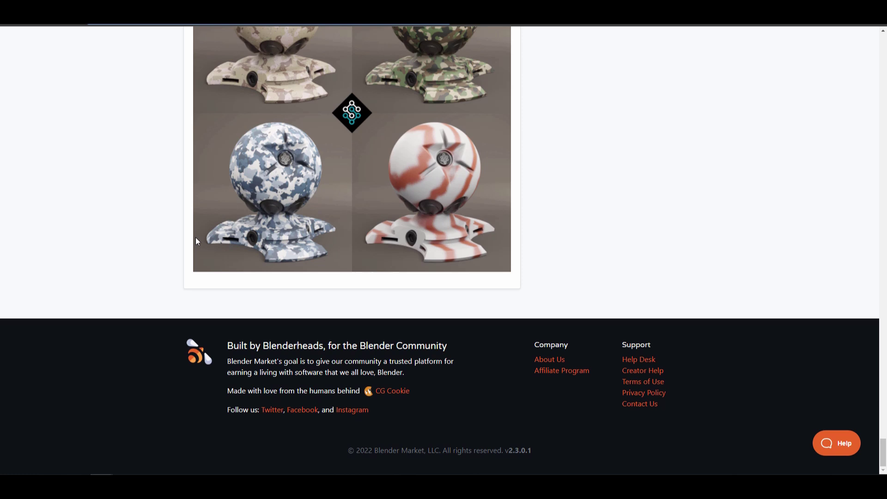
{"action": "key", "text": "Home"}
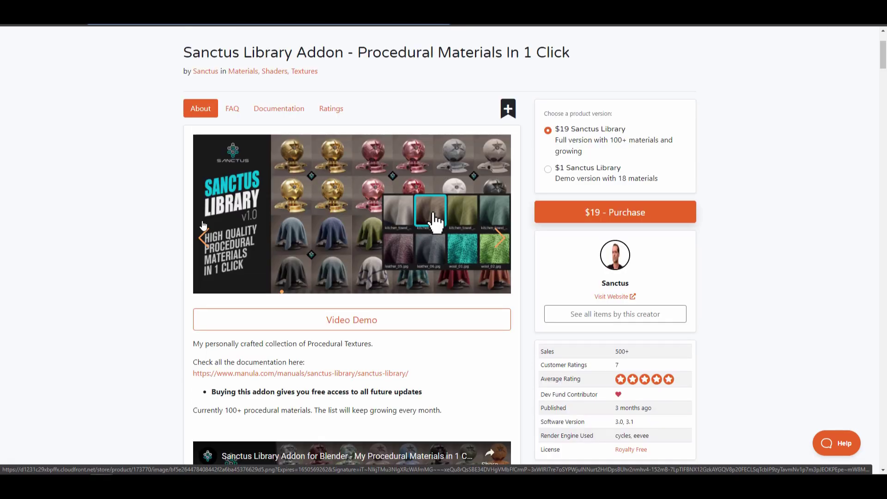
{"action": "scroll", "coordinate": [206, 223], "scroll_direction": "up", "scroll_amount": 2}
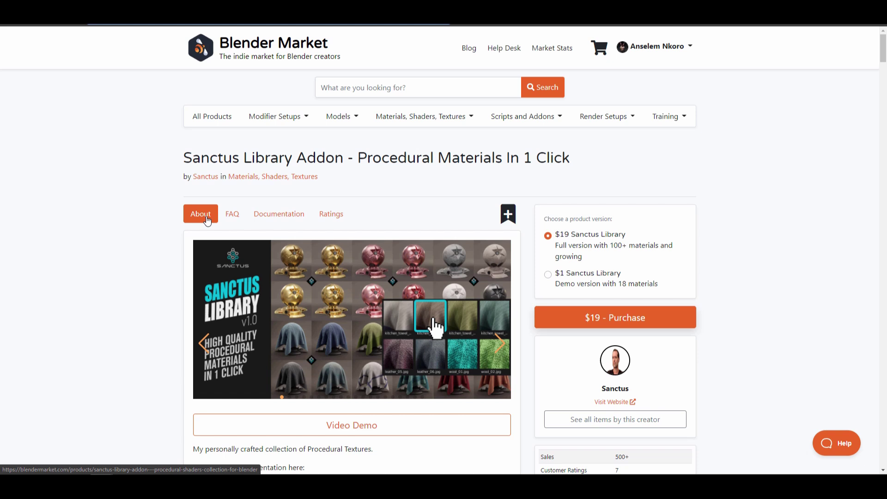
Switch to the Serpens - Visual Scripting Addon page and examine its description of node-based add-on creation.
{"action": "key", "text": "alt+Left"}
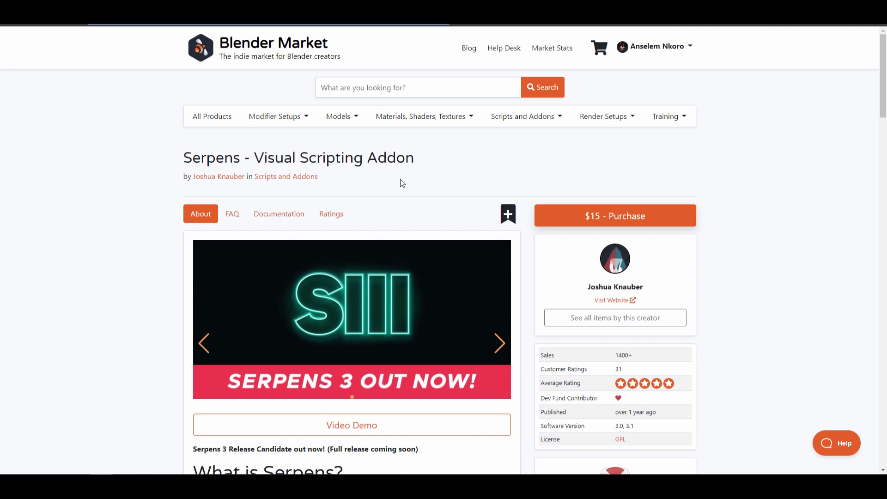
{"action": "scroll", "coordinate": [402, 185], "scroll_direction": "down", "scroll_amount": 10}
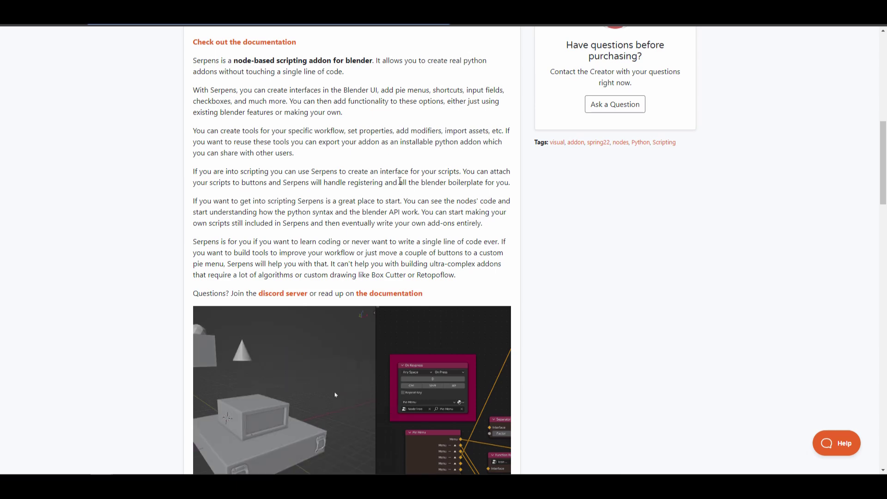
{"action": "scroll", "coordinate": [401, 175], "scroll_direction": "up", "scroll_amount": 5}
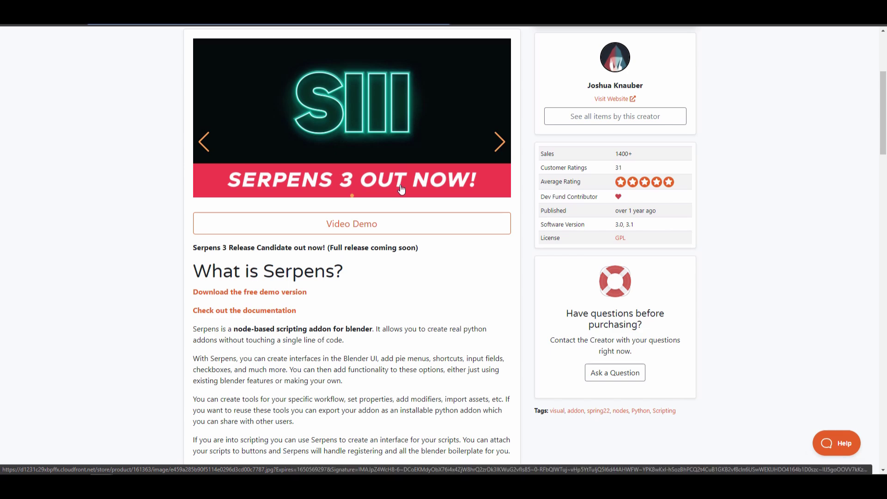
{"action": "scroll", "coordinate": [401, 187], "scroll_direction": "up", "scroll_amount": 4}
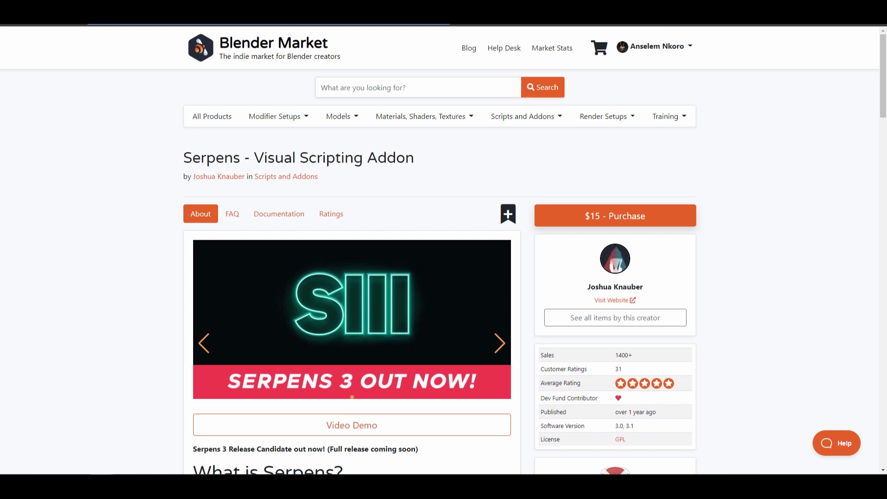
Switch past the Turbo Tools page to DoubleGum's creator page and browse the shader and effects packs.
{"action": "left_click", "coordinate": [83, 27]}
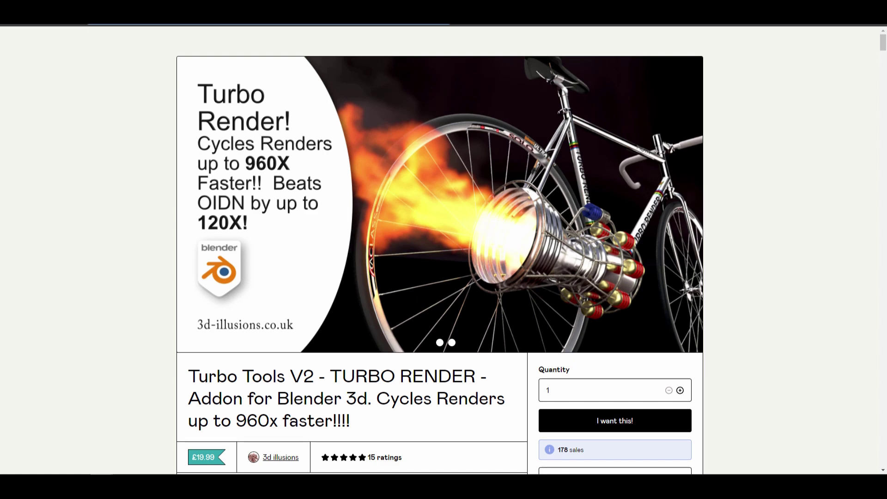
{"action": "left_click", "coordinate": [467, 18]}
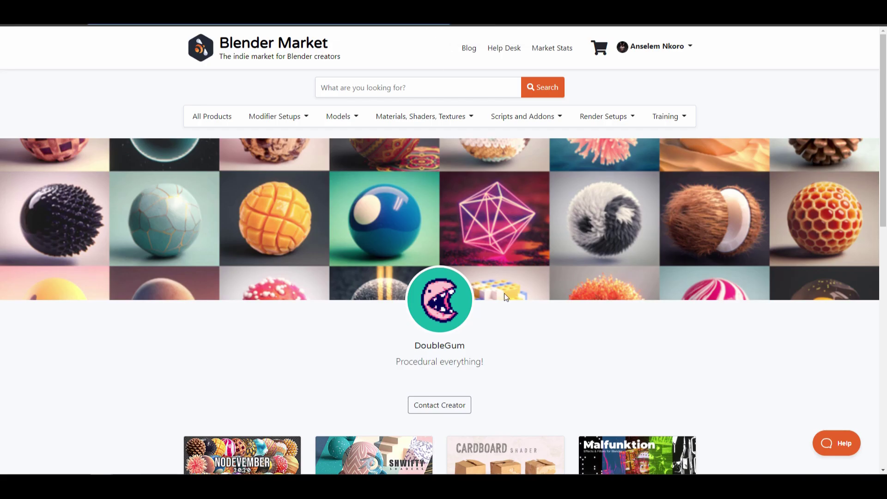
{"action": "scroll", "coordinate": [494, 277], "scroll_direction": "down", "scroll_amount": 4}
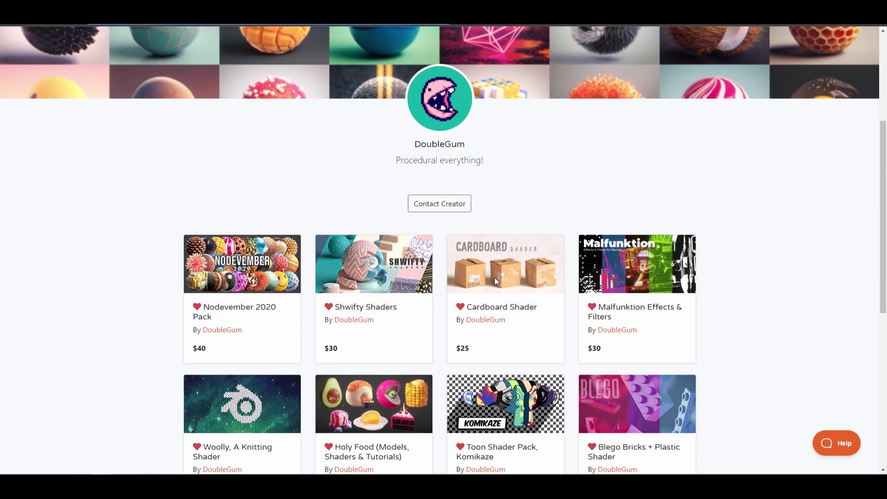
{"action": "left_click", "coordinate": [420, 19]}
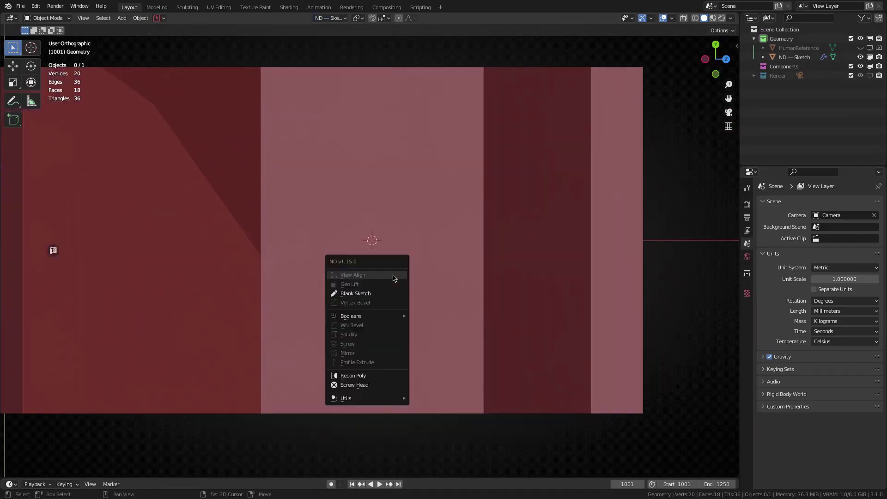
Add an ND Recon Poly at the 3D cursor with 32 segments, inner radius 0.0 and radius 6.0.
{"action": "left_click", "coordinate": [394, 275]}
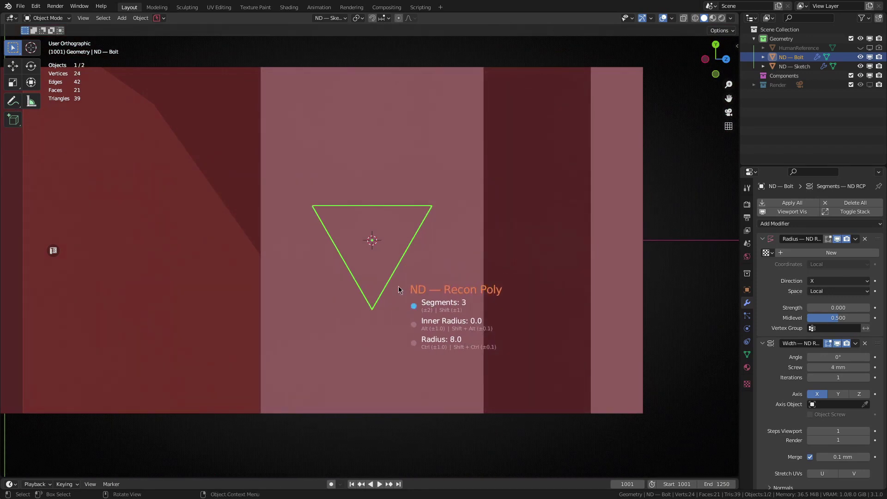
{"action": "scroll", "coordinate": [399, 286], "scroll_direction": "up", "scroll_amount": 3}
{"action": "scroll", "coordinate": [402, 286], "scroll_direction": "up", "scroll_amount": 12}
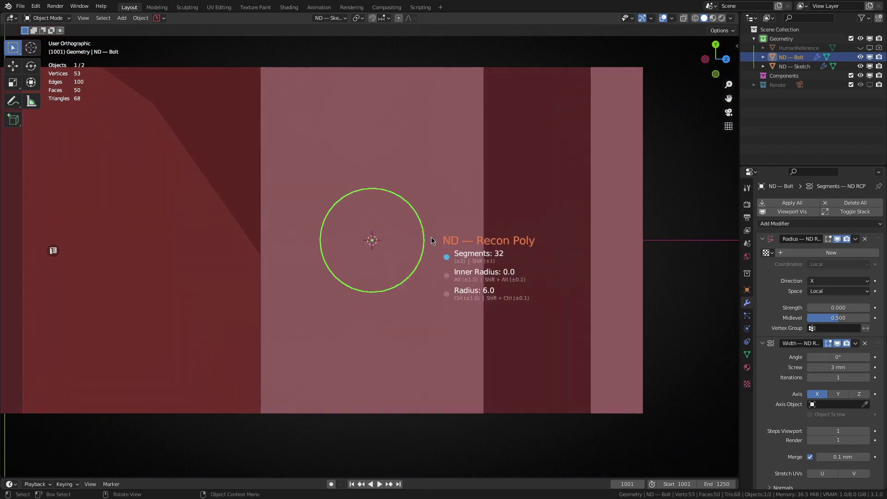
{"action": "left_click", "coordinate": [396, 277]}
Cut a round hole through the folded sheet's middle face with a boolean, using the circular Recon Poly as cutter.
{"action": "mouse_move", "coordinate": [396, 277]}
{"action": "middle_mouse_down"}
{"action": "mouse_move", "coordinate": [307, 222]}
{"action": "mouse_move", "coordinate": [420, 263]}
{"action": "mouse_move", "coordinate": [230, 132]}
{"action": "mouse_move", "coordinate": [434, 293]}
{"action": "mouse_move", "coordinate": [462, 301]}
{"action": "mouse_move", "coordinate": [404, 274]}
{"action": "mouse_move", "coordinate": [392, 161]}
{"action": "mouse_move", "coordinate": [413, 268]}
{"action": "mouse_move", "coordinate": [402, 277]}
{"action": "mouse_move", "coordinate": [432, 283]}
{"action": "mouse_move", "coordinate": [513, 210]}
{"action": "mouse_move", "coordinate": [382, 224]}
{"action": "middle_mouse_up"}
{"action": "key", "text": "ctrl+shift+s"}
{"action": "key", "text": "alt"}
{"action": "left_click", "coordinate": [404, 274]}
{"action": "key", "text": "ctrl+shift+b"}
{"action": "left_click", "coordinate": [394, 268]}
{"action": "left_click", "coordinate": [413, 268]}
{"action": "left_click", "coordinate": [763, 57]}
{"action": "left_click", "coordinate": [779, 56]}
Extract the sheet's lower face as a separate object with ND Geo Lift.
{"action": "key", "text": "ctrl+period"}
{"action": "left_click", "coordinate": [382, 222]}
{"action": "left_click", "coordinate": [412, 276]}
{"action": "scroll", "coordinate": [411, 276], "scroll_direction": "up", "scroll_amount": 3}
{"action": "key", "text": "space"}
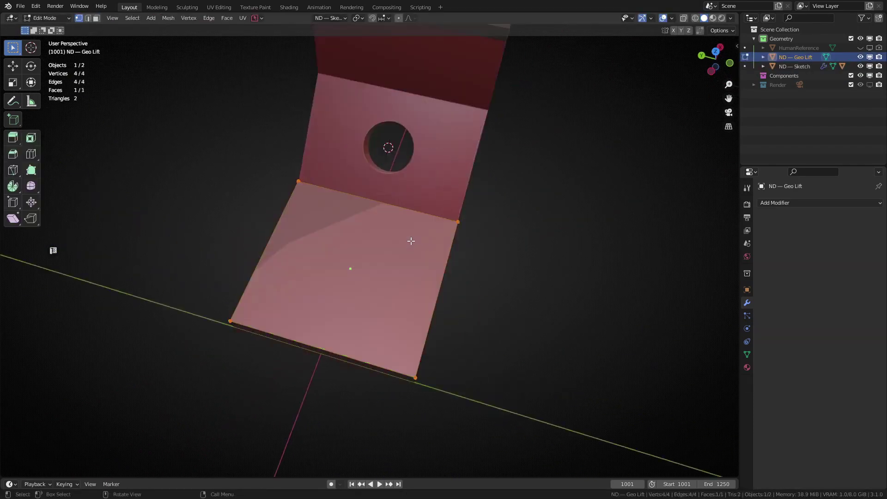
Shrink the lifted face to a smaller panel centred within the sheet's lower face.
{"action": "left_click", "coordinate": [412, 282]}
{"action": "left_click", "coordinate": [323, 238]}
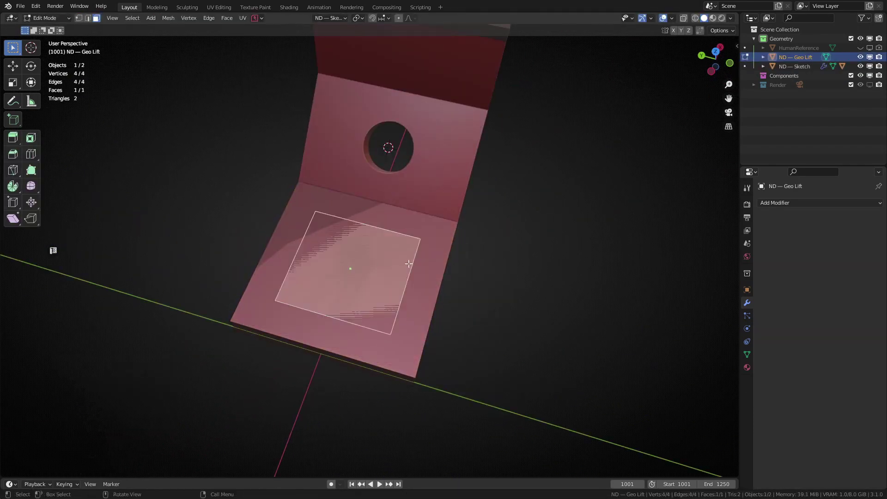
{"action": "key", "text": "ctrl+period"}
{"action": "left_click", "coordinate": [340, 284]}
{"action": "left_click", "coordinate": [509, 290]}
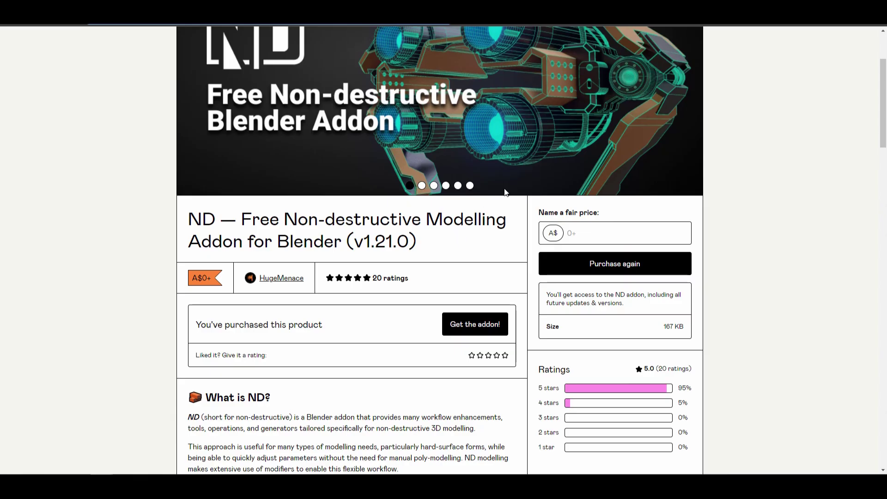
Review the free ND add-on's product page, and switch to its Nd — V1.21.0 listing on Blender Market.
{"action": "scroll", "coordinate": [701, 52], "scroll_direction": "up", "scroll_amount": 3}
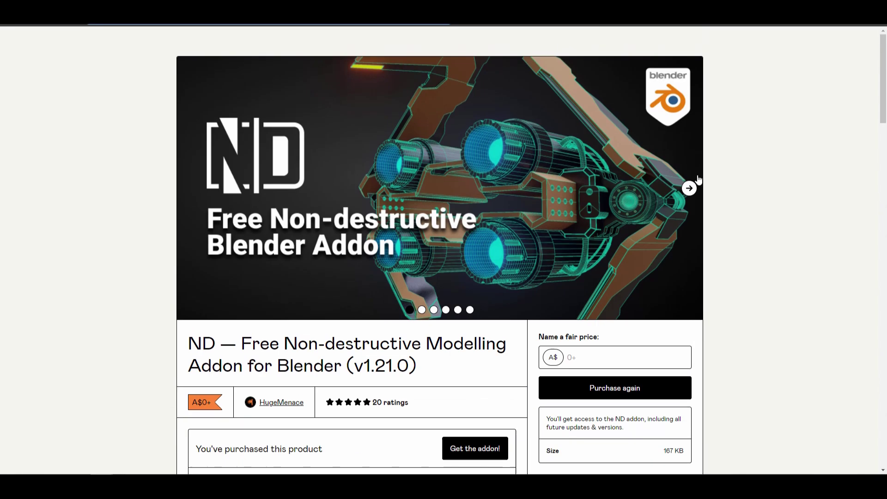
{"action": "left_click", "coordinate": [630, 25]}
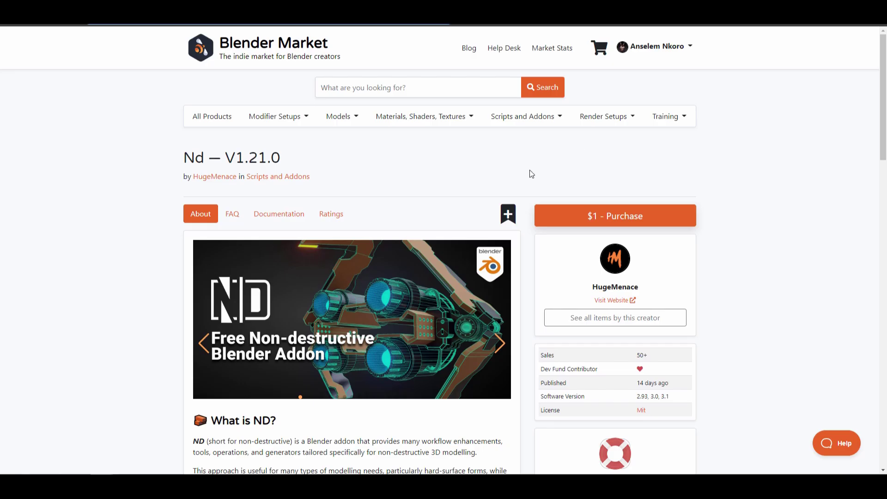
{"action": "scroll", "coordinate": [508, 149], "scroll_direction": "down", "scroll_amount": 3}
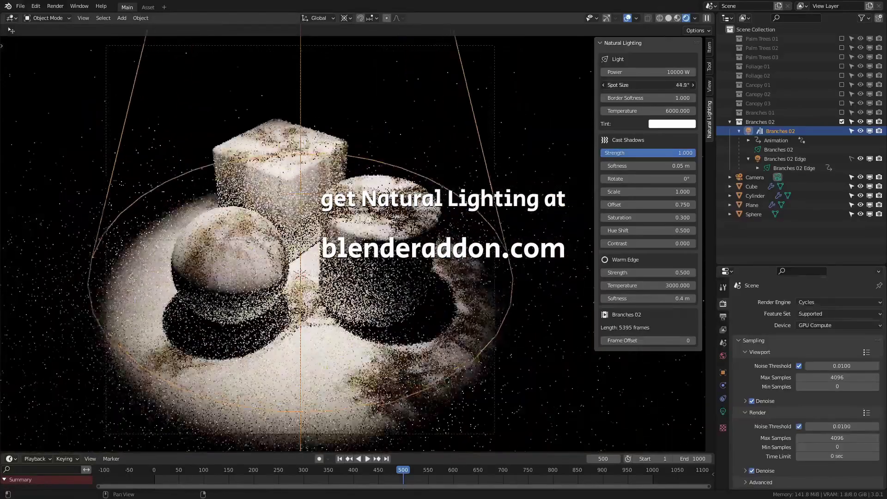
Set the Branches 02 light's spot size to 54.1°, shadow strength 0.894, softness 0.04 m and rotation 77.6°, and adjust its offset and warm-edge strength.
{"action": "left_click_drag", "start_coordinate": [648, 85], "coordinate": [675, 85]}
{"action": "left_click_drag", "start_coordinate": [649, 153], "coordinate": [708, 179]}
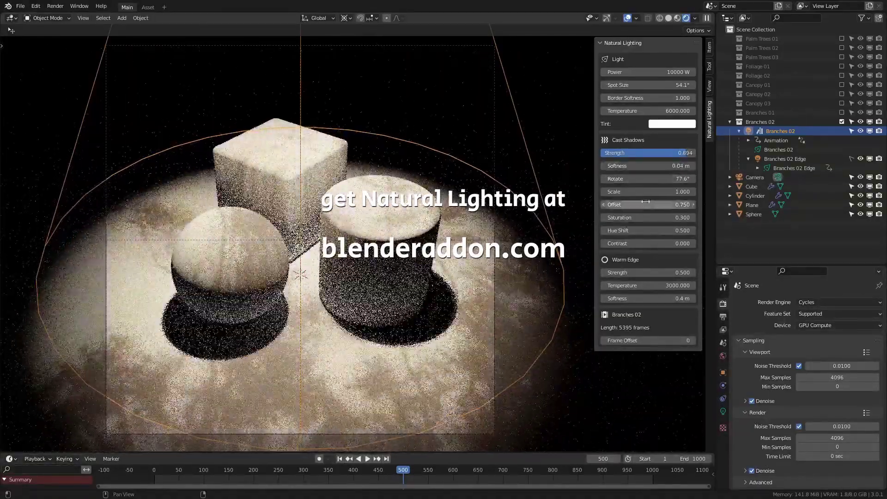
{"action": "left_click_drag", "start_coordinate": [653, 205], "coordinate": [648, 204]}
{"action": "left_click_drag", "start_coordinate": [647, 153], "coordinate": [657, 153]}
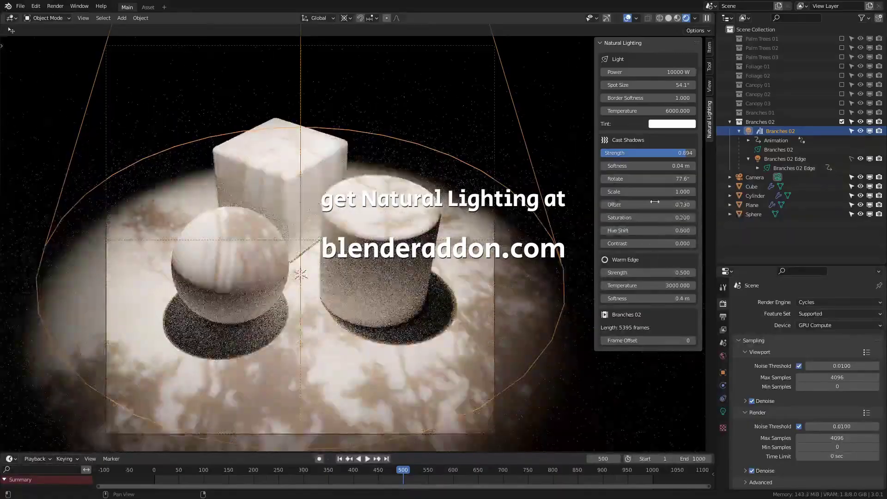
{"action": "left_click_drag", "start_coordinate": [647, 273], "coordinate": [665, 272]}
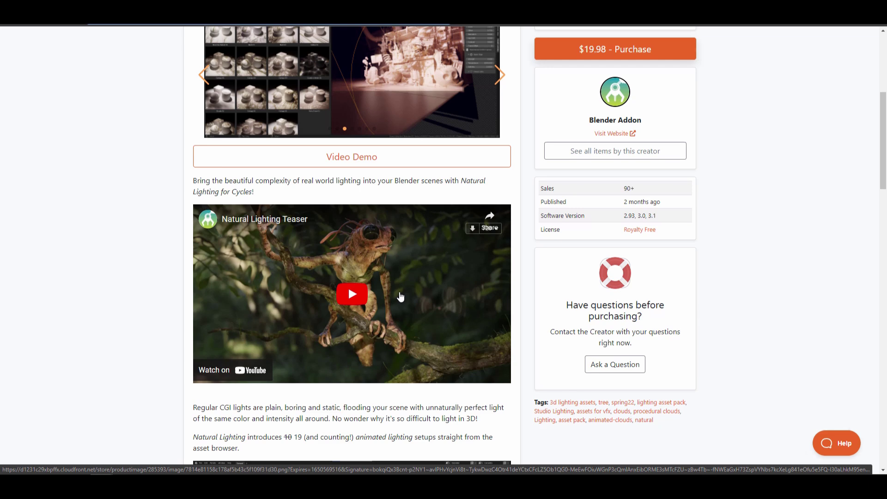
Examine the Natural Lighting page through the clay render, clouds, volumetrics and Caustics lamp sections, and return to its start.
{"action": "scroll", "coordinate": [400, 297], "scroll_direction": "down", "scroll_amount": 10}
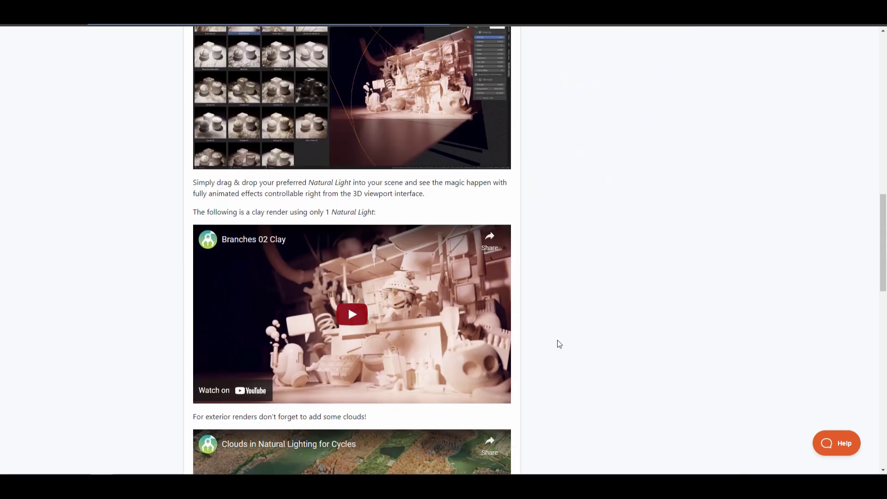
{"action": "scroll", "coordinate": [578, 343], "scroll_direction": "down", "scroll_amount": 2}
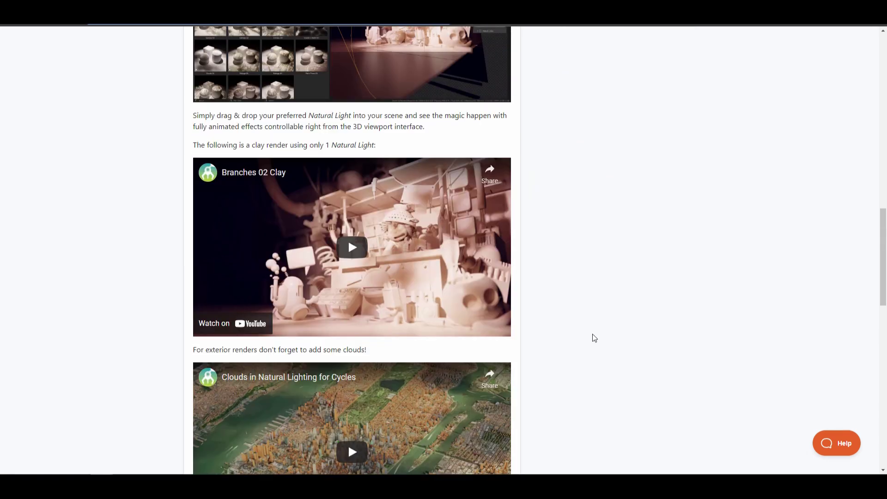
{"action": "scroll", "coordinate": [593, 339], "scroll_direction": "down", "scroll_amount": 5}
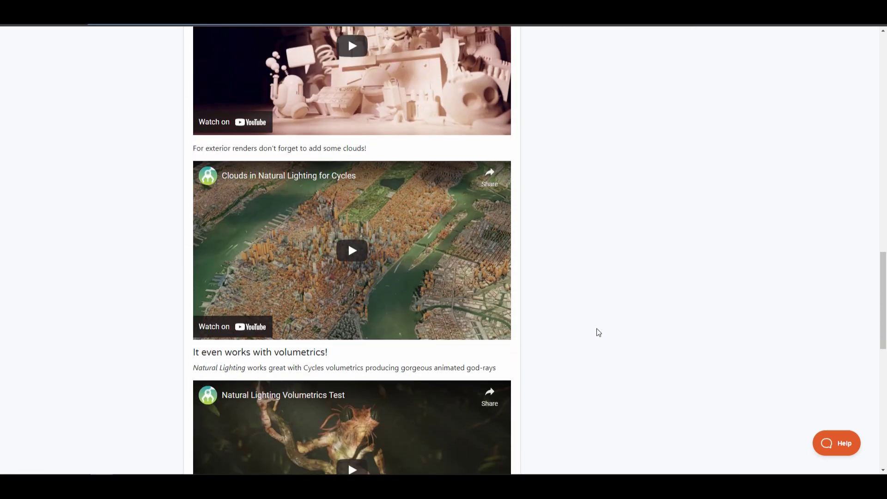
{"action": "scroll", "coordinate": [599, 332], "scroll_direction": "down", "scroll_amount": 2}
{"action": "scroll", "coordinate": [590, 320], "scroll_direction": "down", "scroll_amount": 5}
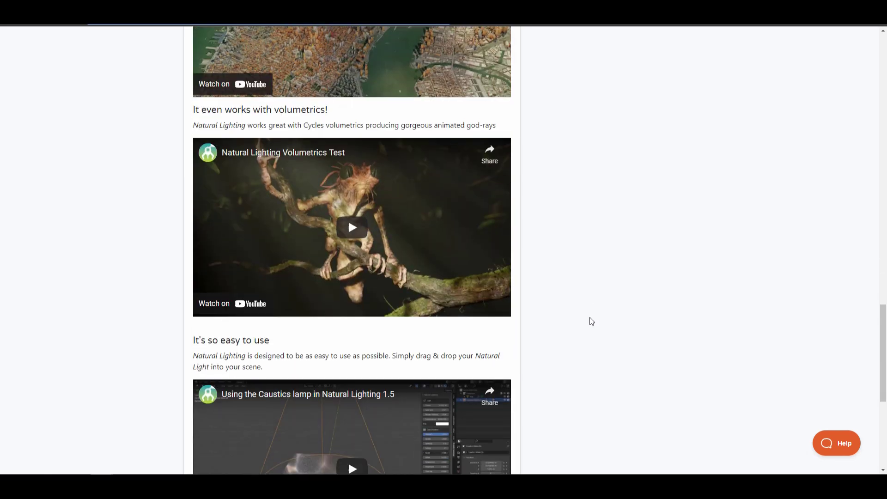
{"action": "scroll", "coordinate": [592, 321], "scroll_direction": "down", "scroll_amount": 6}
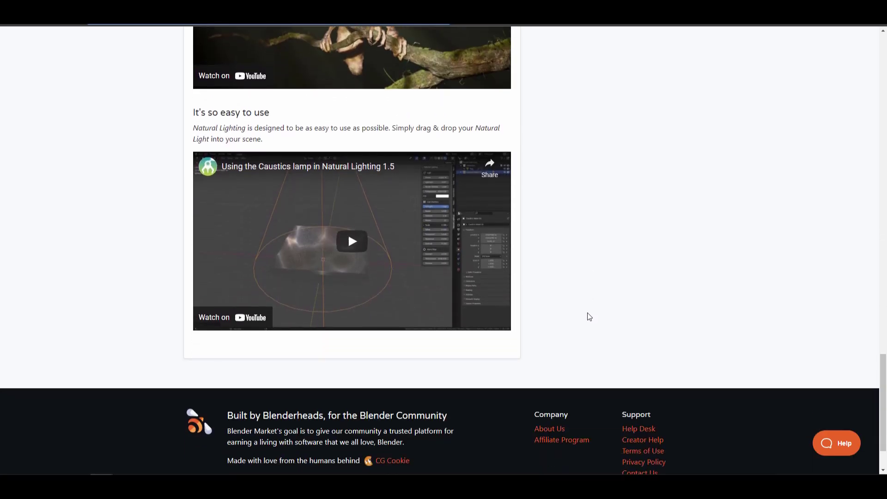
{"action": "scroll", "coordinate": [588, 317], "scroll_direction": "up", "scroll_amount": 20}
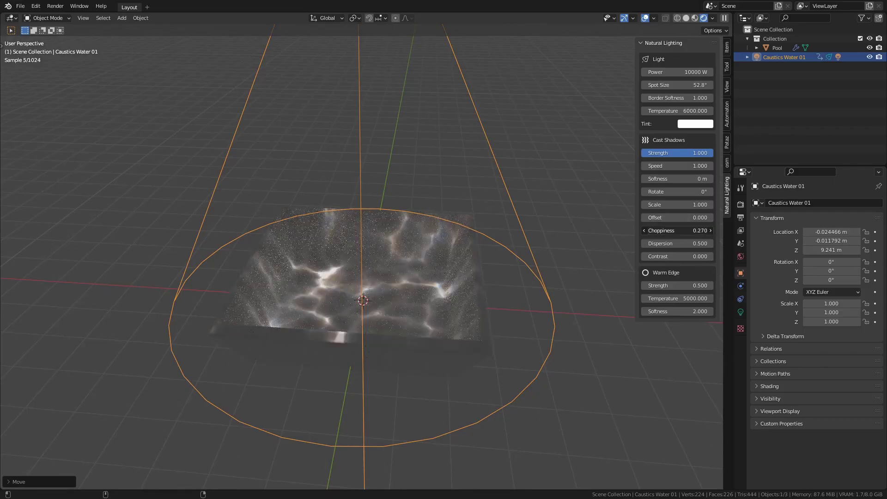
Set the Caustics Water 01 light's choppiness to 0.260, play the animation and lower the choppiness further.
{"action": "left_click", "coordinate": [644, 231]}
{"action": "key", "text": "space"}
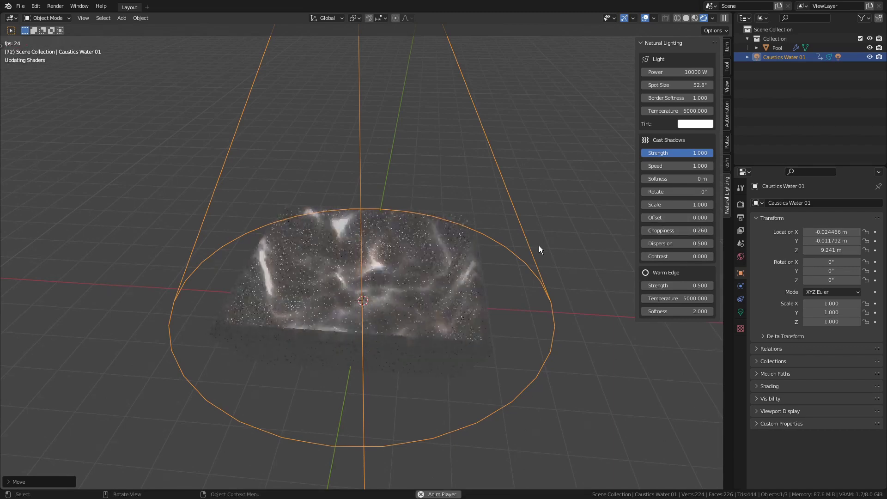
{"action": "scroll", "coordinate": [550, 250], "scroll_direction": "up", "scroll_amount": 3}
{"action": "left_click_drag", "start_coordinate": [679, 231], "coordinate": [661, 230]}
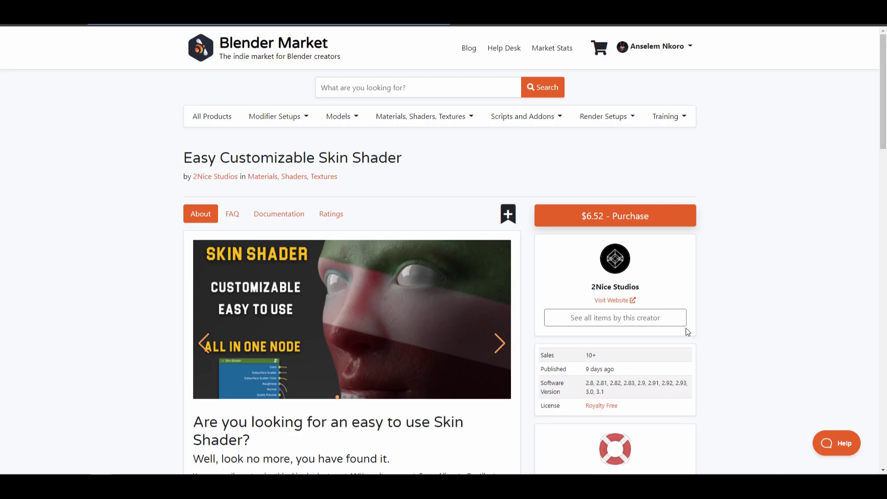
Examine the Easy Customizable Skin Shader page's preview image, description and feature list.
{"action": "scroll", "coordinate": [688, 332], "scroll_direction": "down", "scroll_amount": 10}
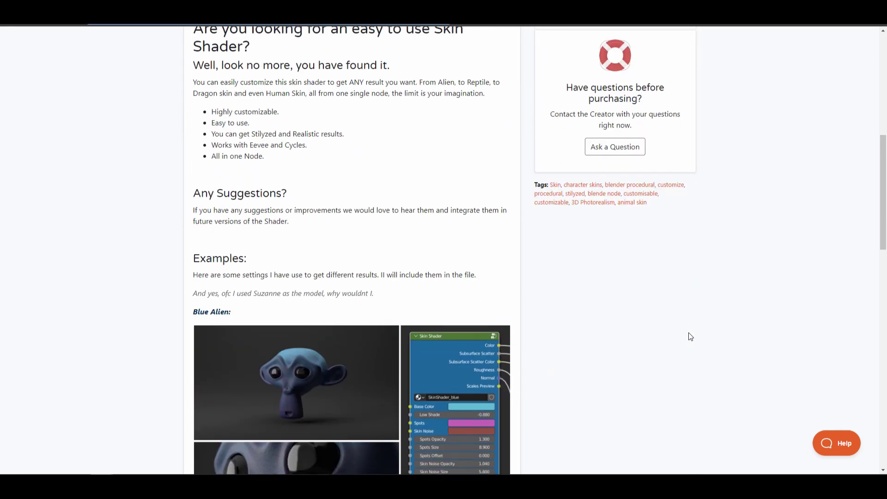
{"action": "scroll", "coordinate": [693, 347], "scroll_direction": "up", "scroll_amount": 10}
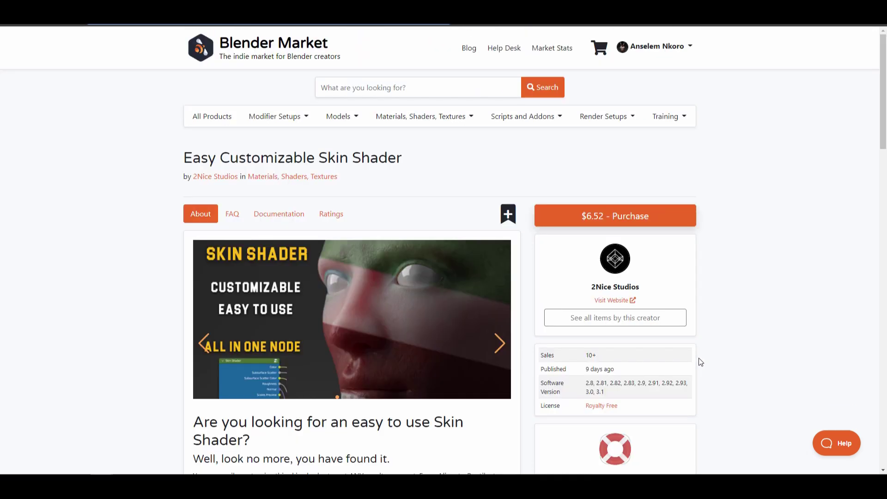
{"action": "scroll", "coordinate": [701, 362], "scroll_direction": "down", "scroll_amount": 4}
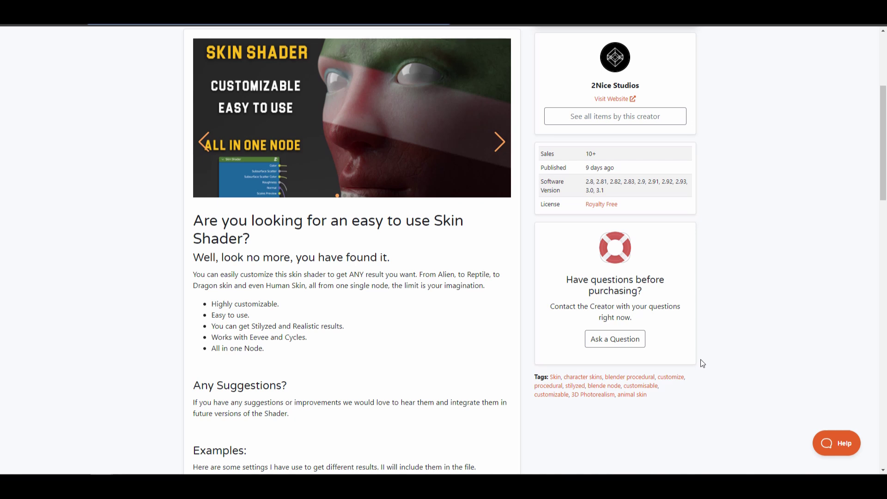
{"action": "scroll", "coordinate": [703, 363], "scroll_direction": "down", "scroll_amount": 1}
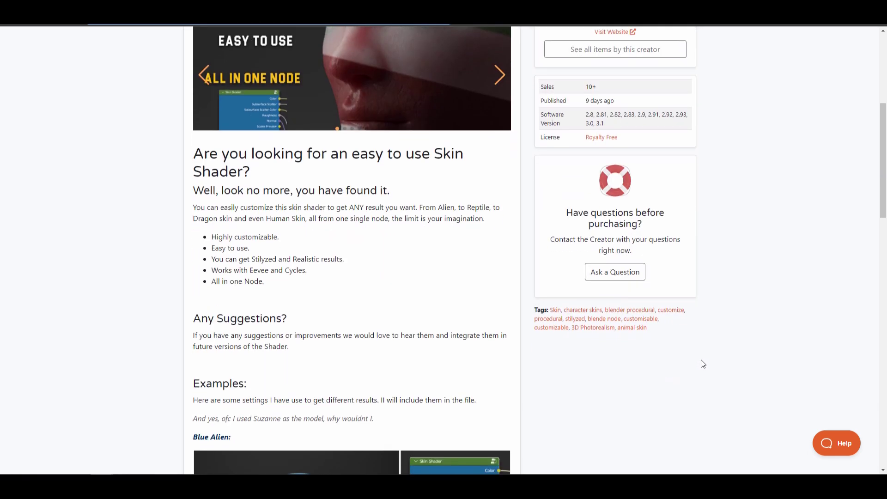
{"action": "scroll", "coordinate": [701, 364], "scroll_direction": "up", "scroll_amount": 1}
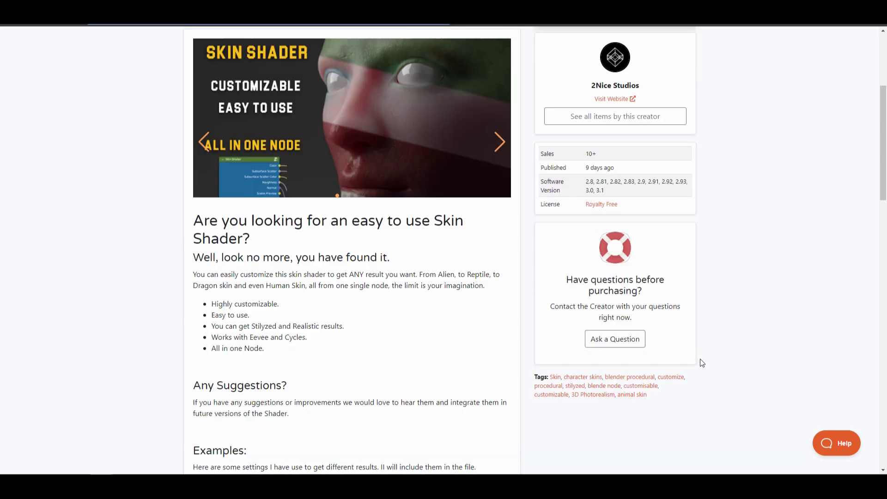
Review the skin shader's Blue Alien, Green Reptile and Human Skin examples with their node settings.
{"action": "scroll", "coordinate": [700, 360], "scroll_direction": "down", "scroll_amount": 5}
{"action": "scroll", "coordinate": [701, 361], "scroll_direction": "down", "scroll_amount": 4}
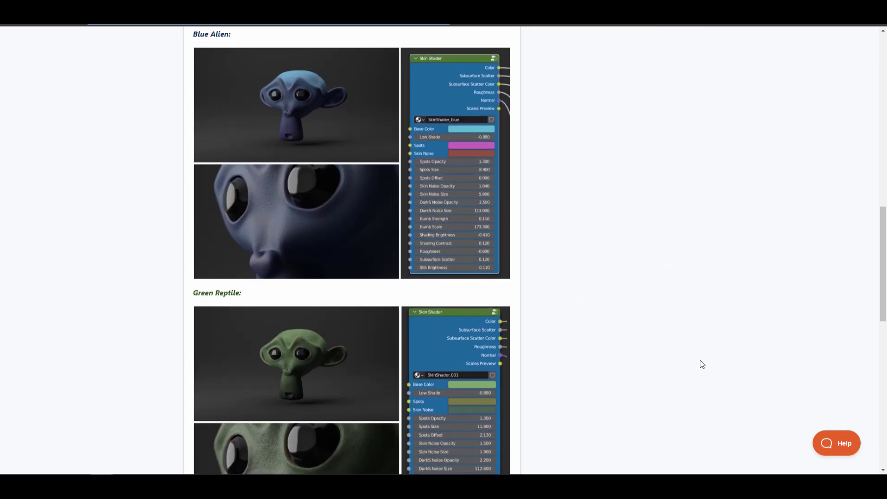
{"action": "scroll", "coordinate": [701, 360], "scroll_direction": "down", "scroll_amount": 5}
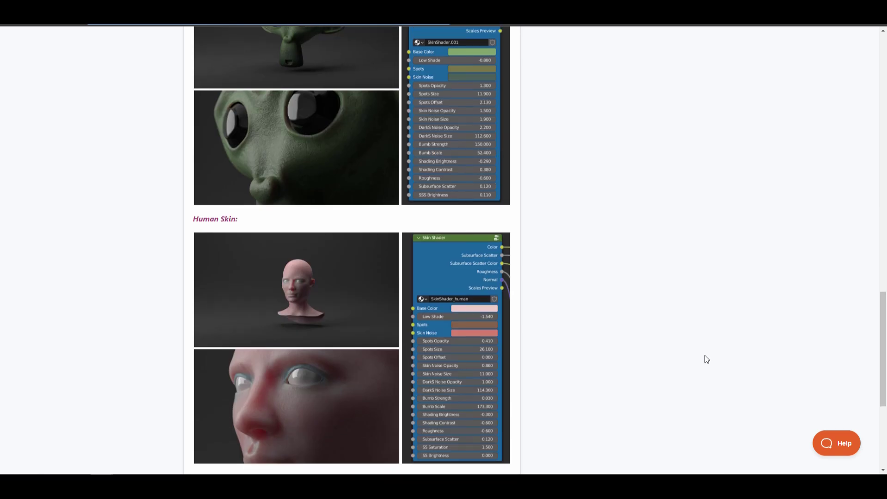
{"action": "scroll", "coordinate": [707, 359], "scroll_direction": "up", "scroll_amount": 5}
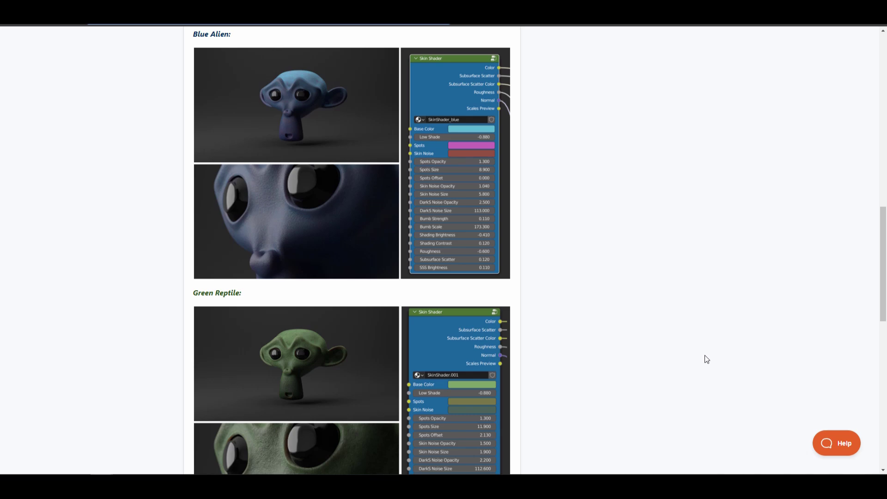
{"action": "scroll", "coordinate": [707, 360], "scroll_direction": "up", "scroll_amount": 10}
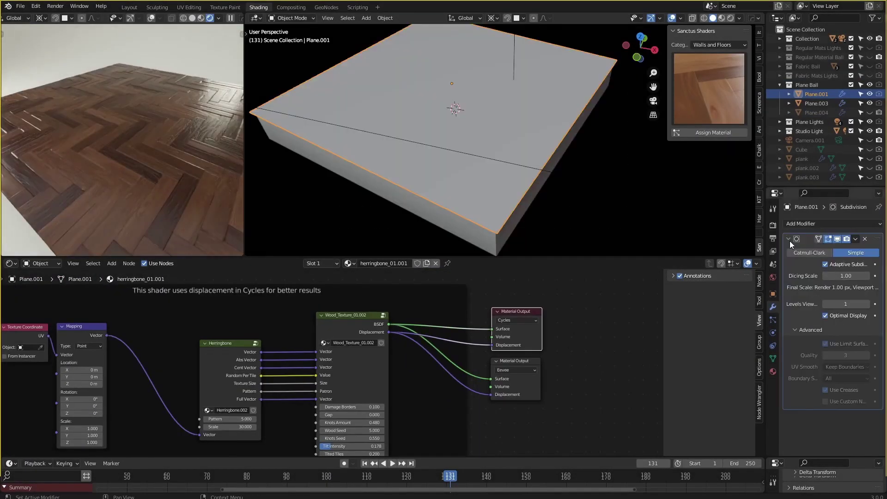
Collapse the herringbone floor plane's Subdivision modifier and switch the floor preview to Material Preview shading.
{"action": "left_click", "coordinate": [789, 240]}
{"action": "left_click", "coordinate": [201, 18]}
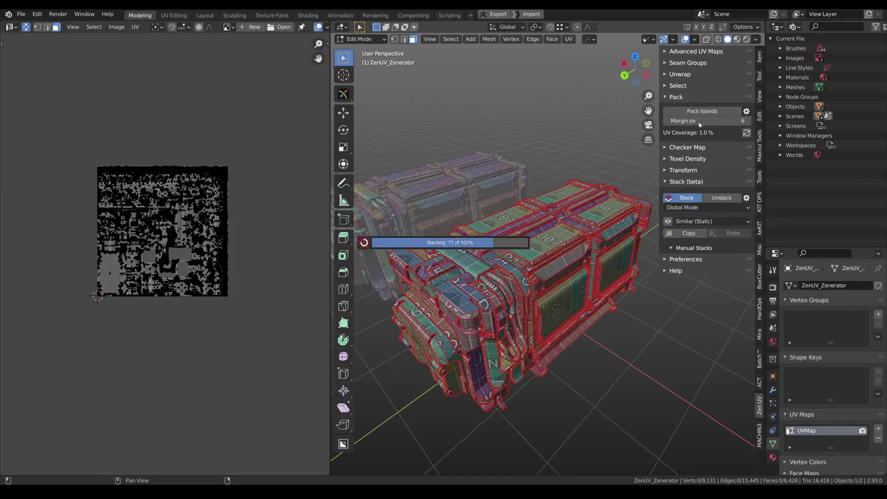
Pack the crate model's UV islands with Zen UV.
{"action": "left_click", "coordinate": [698, 112]}
{"action": "middle_click_drag", "start_coordinate": [283, 185], "coordinate": [248, 188]}
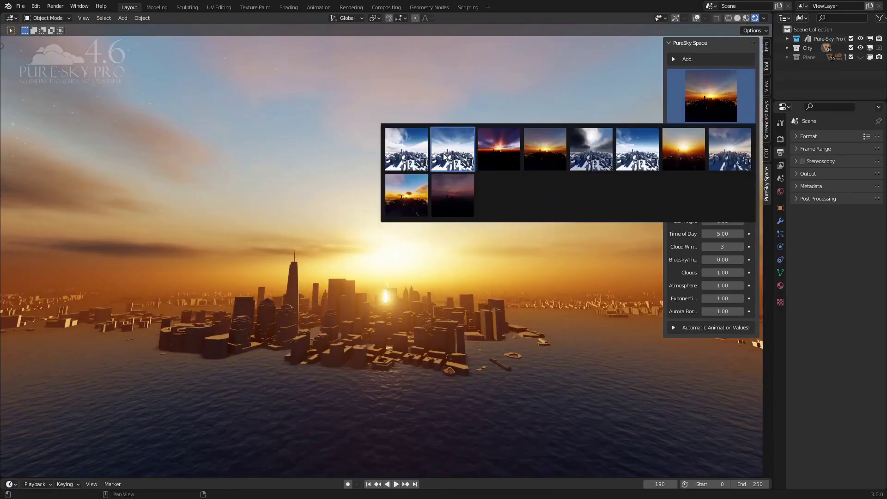
Apply the bright daytime PureSky preset to the city scene, followed by the dark red dusk preset.
{"action": "left_click", "coordinate": [444, 156]}
{"action": "left_click", "coordinate": [692, 132]}
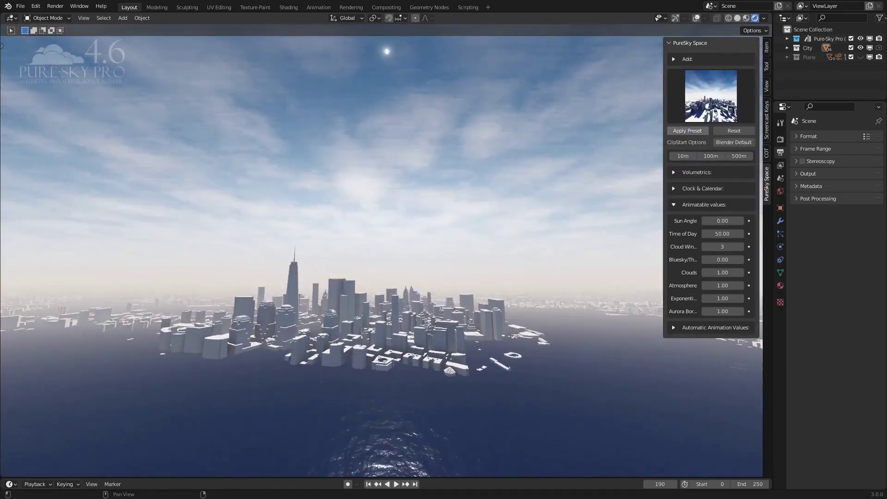
{"action": "left_click", "coordinate": [716, 113]}
{"action": "left_click", "coordinate": [453, 194]}
{"action": "left_click", "coordinate": [690, 131]}
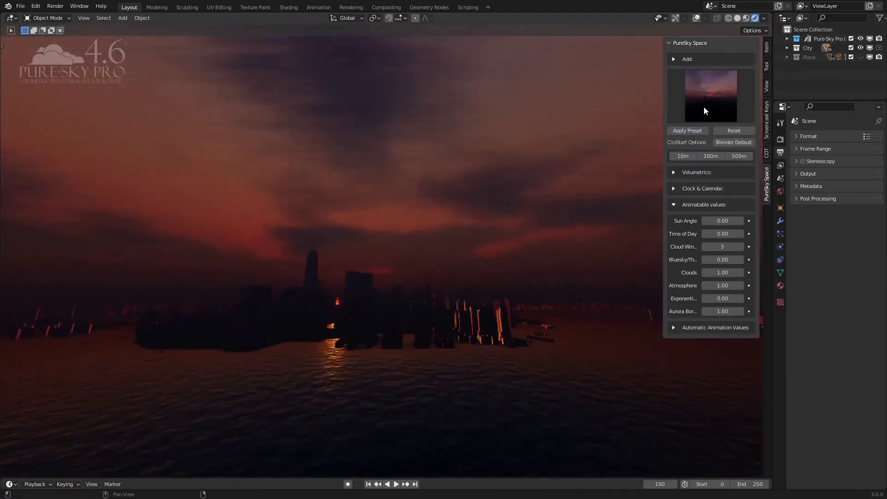
Apply the cloudy blue-sky PureSky preset, the last one in the preset gallery's first row.
{"action": "left_click", "coordinate": [704, 106]}
{"action": "left_click", "coordinate": [733, 145]}
{"action": "left_click", "coordinate": [688, 130]}
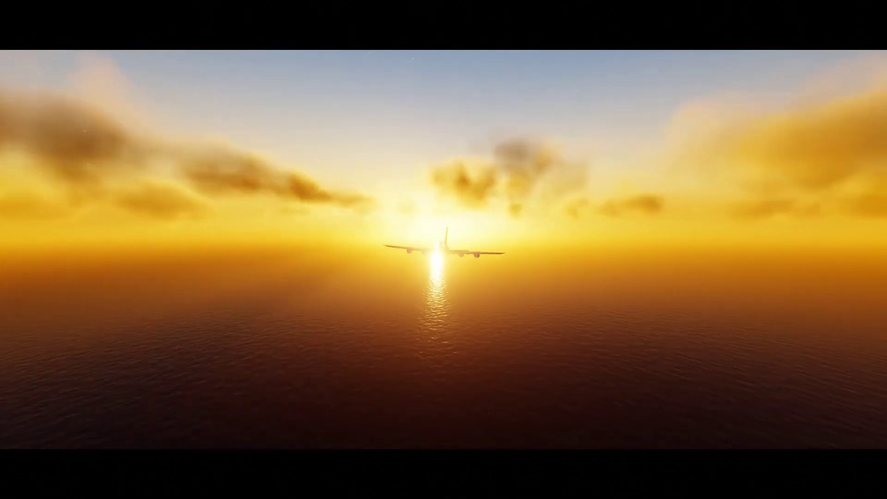